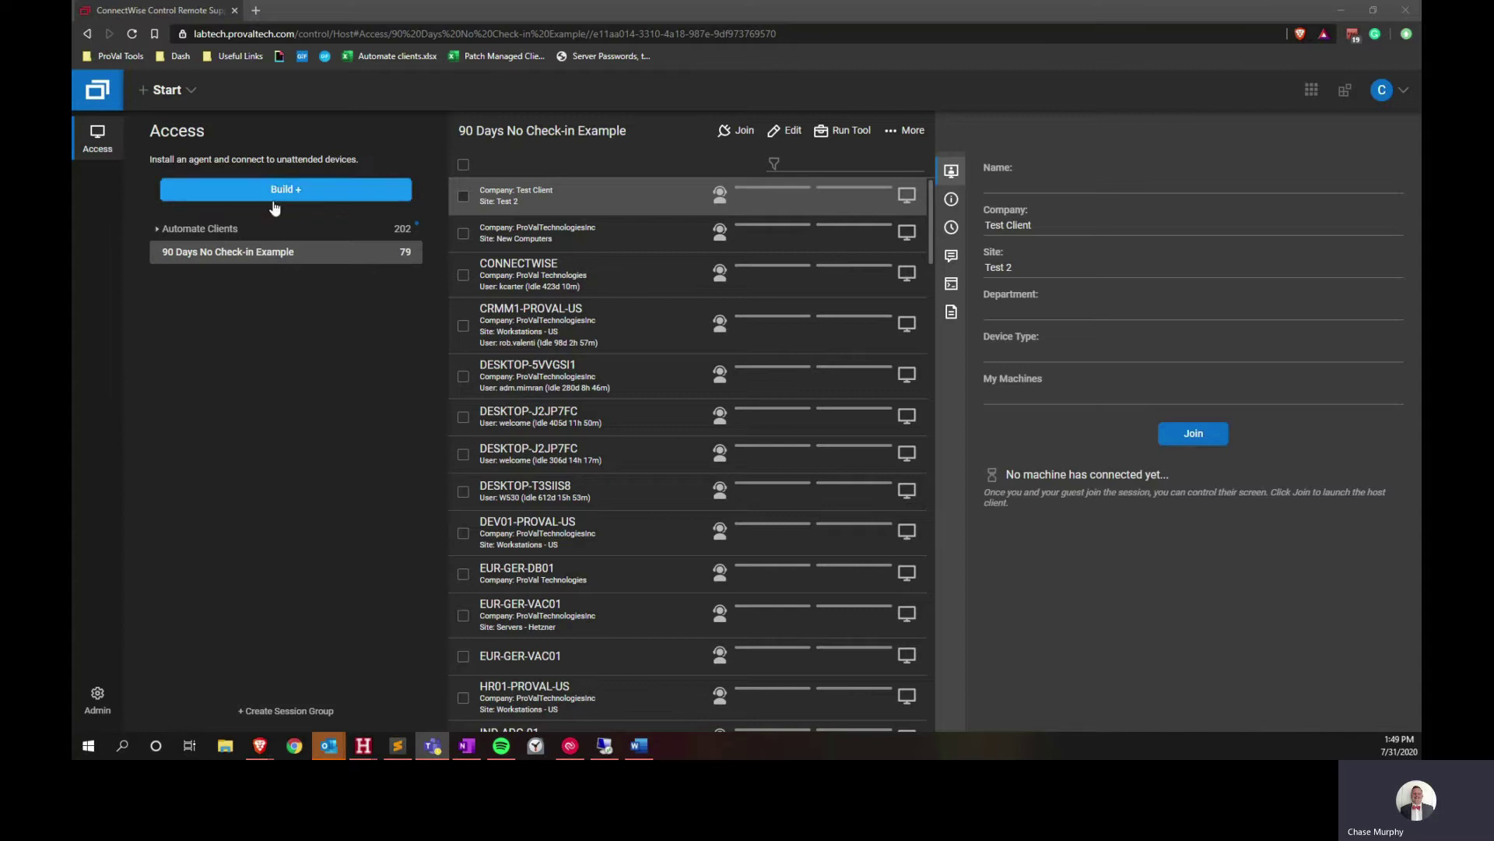
# - Bring up the new session group form, then dismiss it without creating a group
pyautogui.click(86, 140)
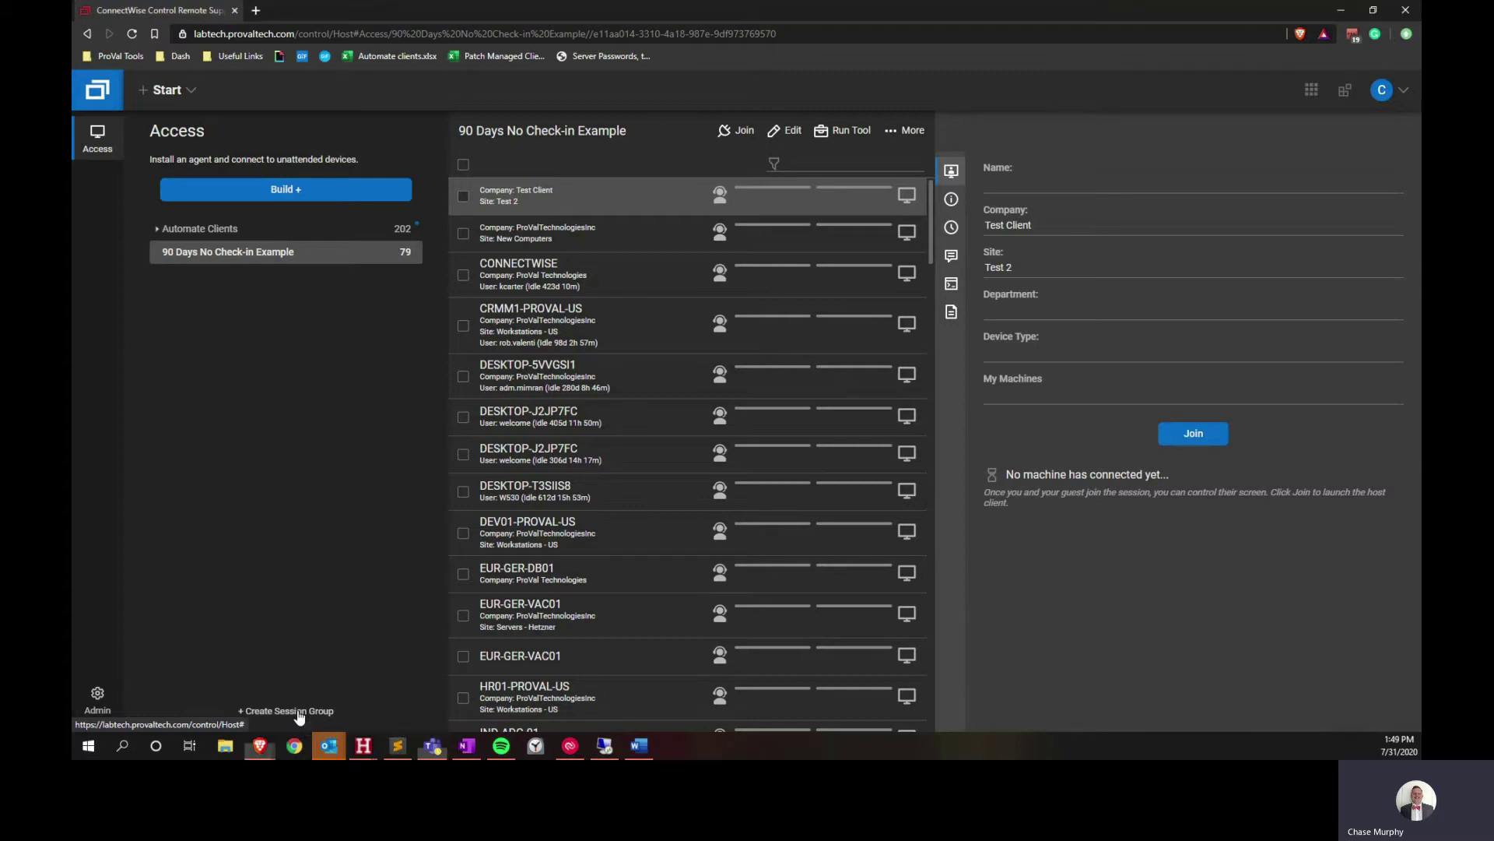
pyautogui.click(298, 711)
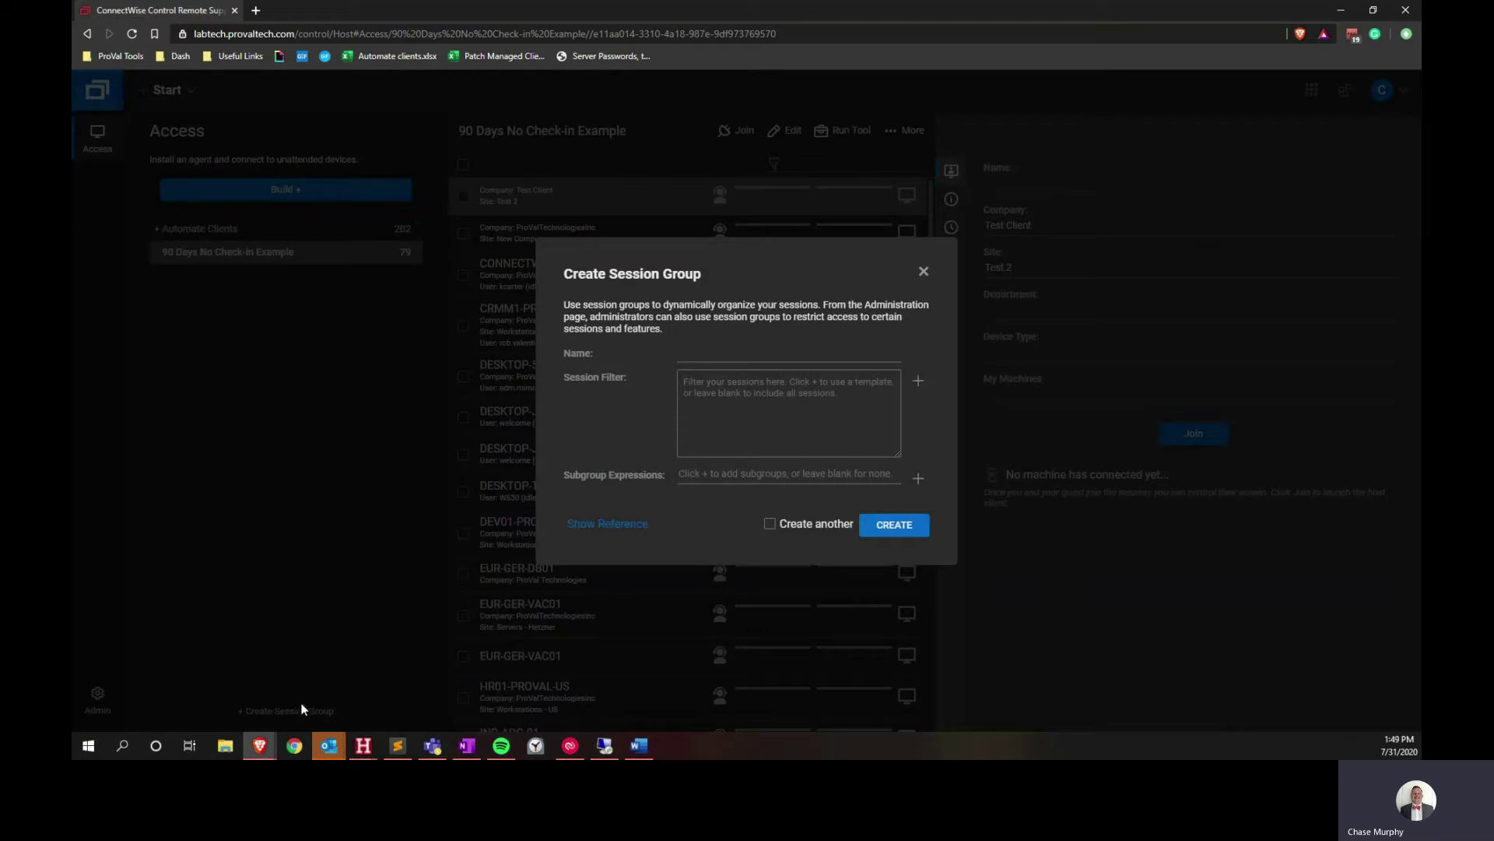
pyautogui.click(923, 272)
# - Open Edit for the 90 Days No Check-in Example group and inspect its name
pyautogui.rightClick(384, 255)
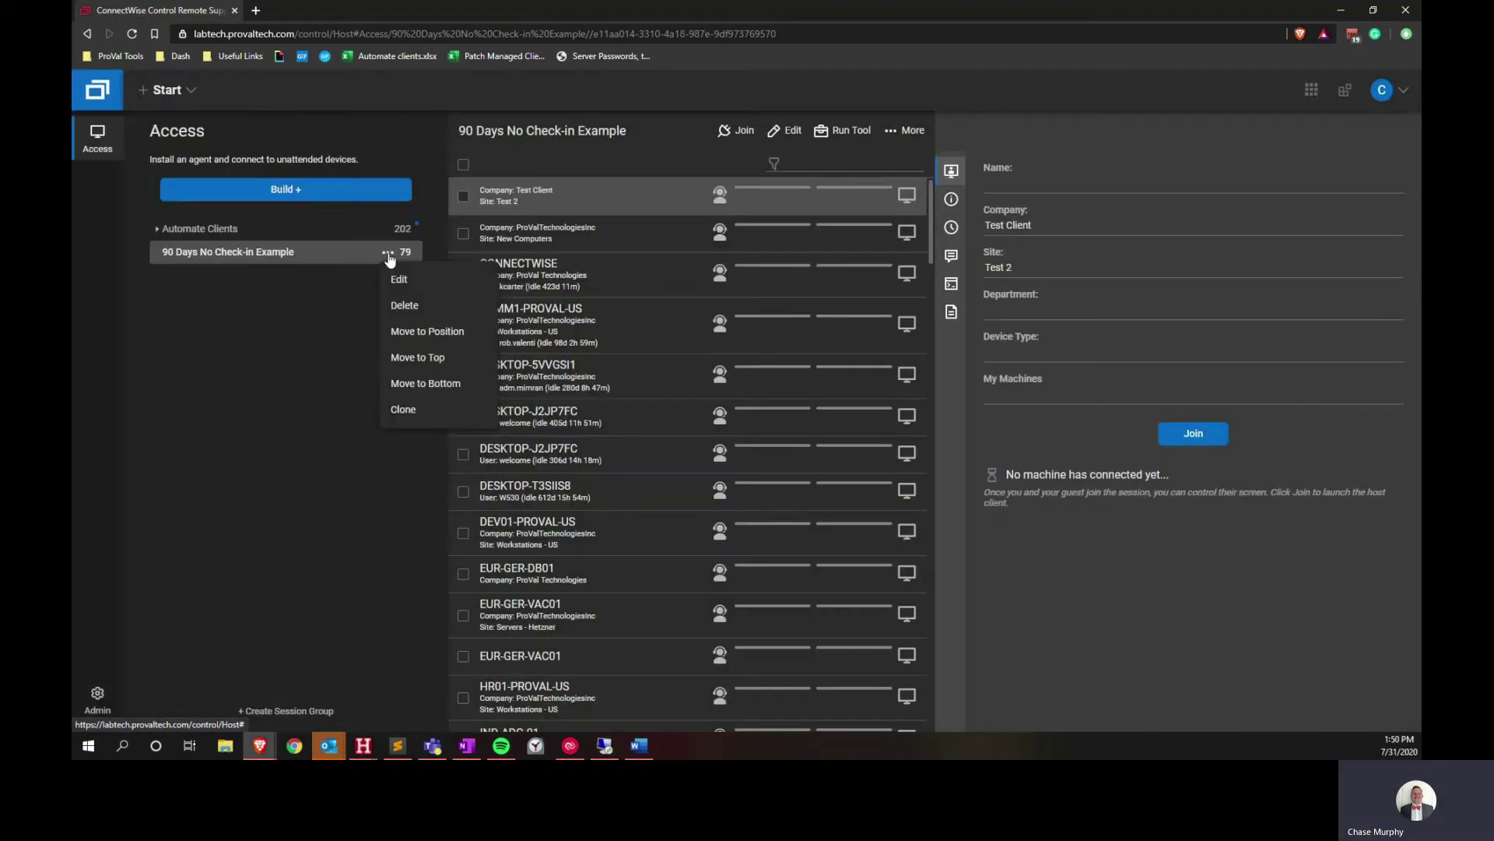
pyautogui.click(397, 280)
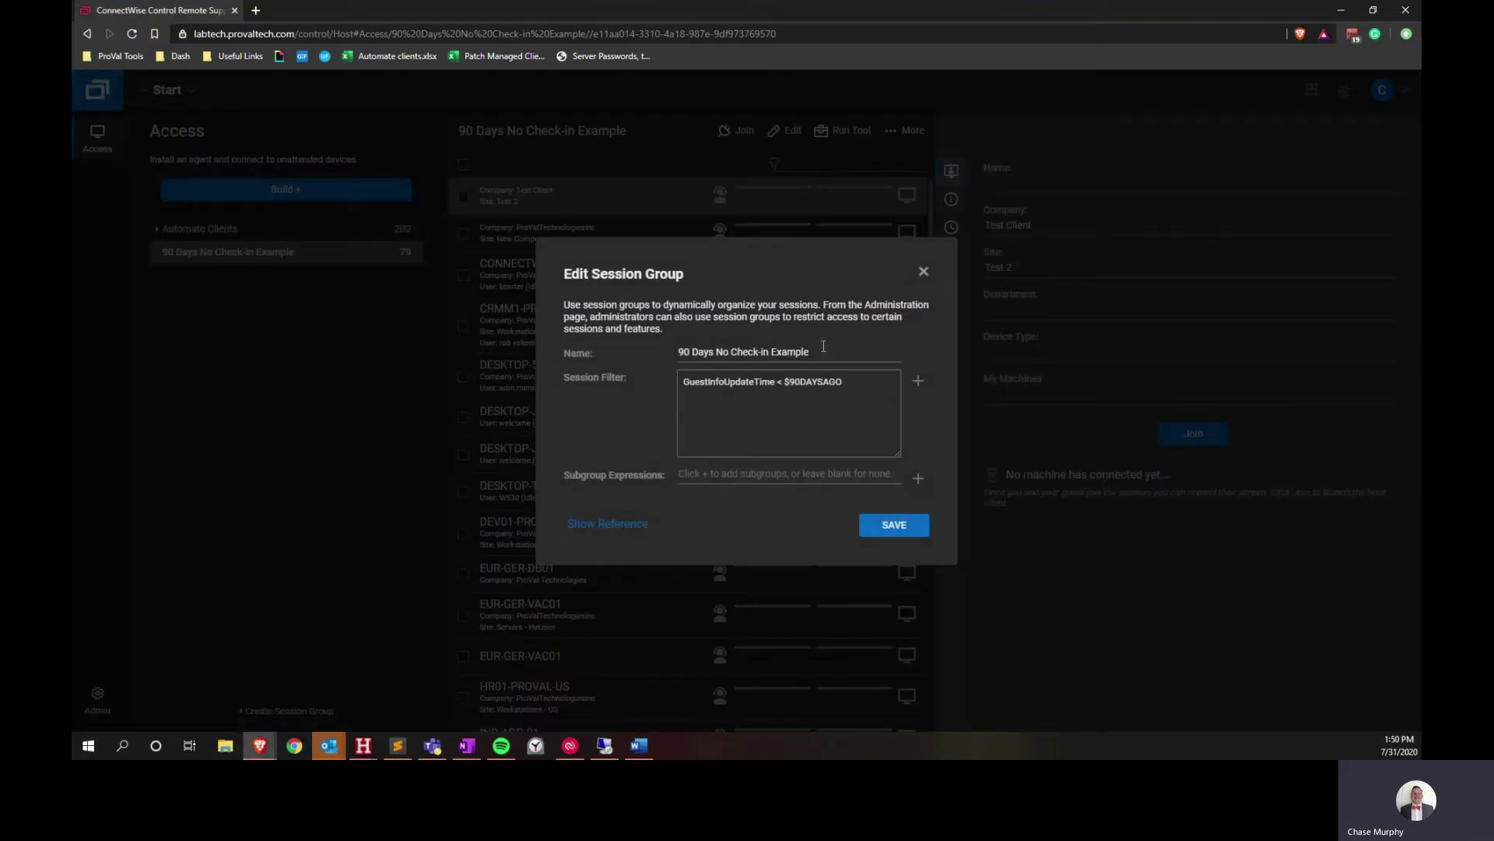
pyautogui.moveTo(823, 345); pyautogui.dragTo(677, 352)
pyautogui.click(697, 352)
# - Browse the list of sample session filter expressions, then return to the filter field
pyautogui.click(919, 381)
pyautogui.scroll(-10, 1058, 451)
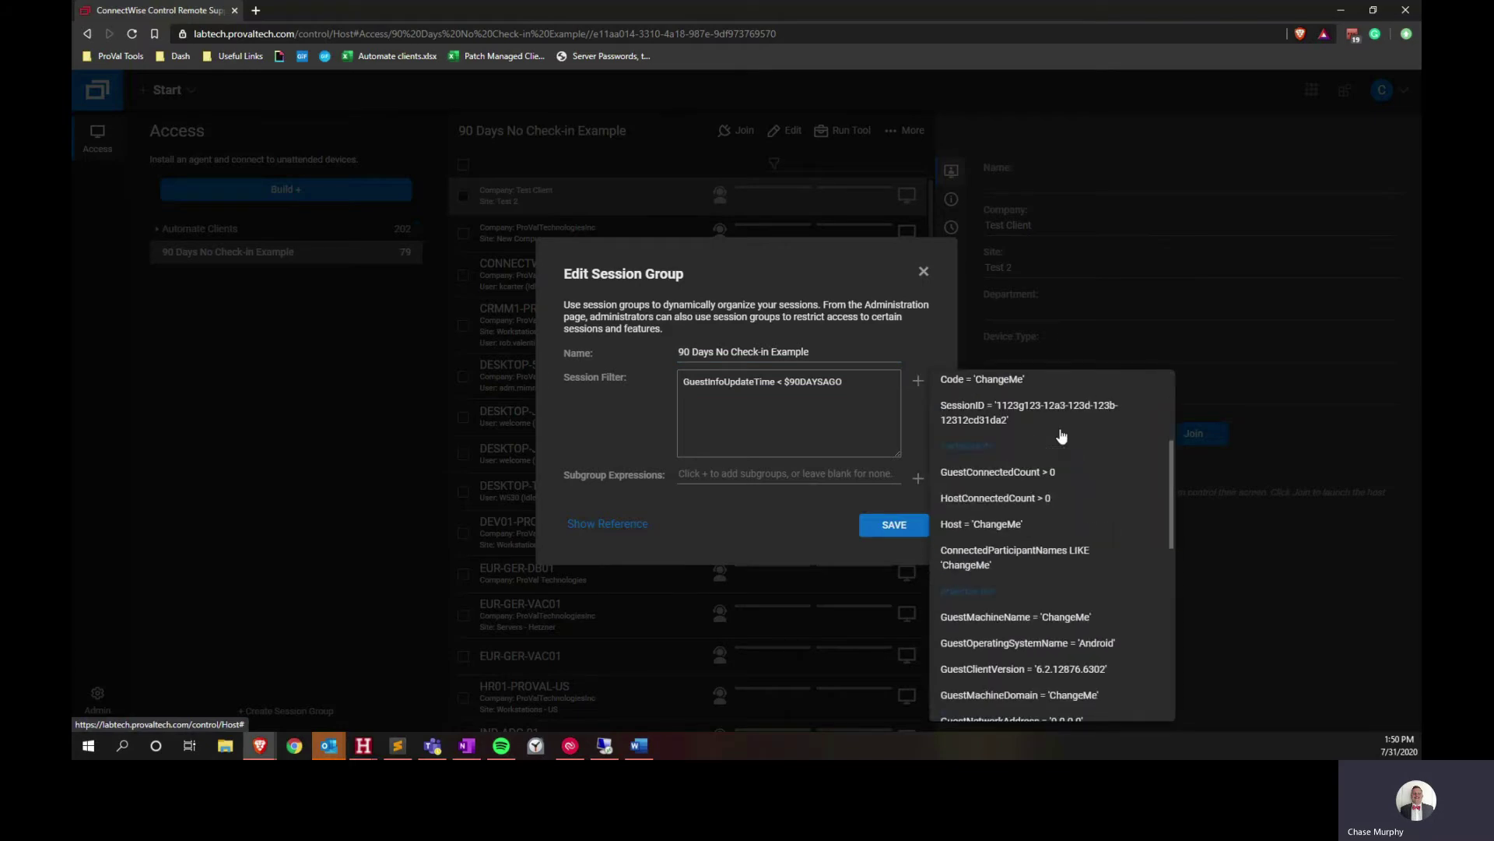
pyautogui.scroll(5, 1071, 484)
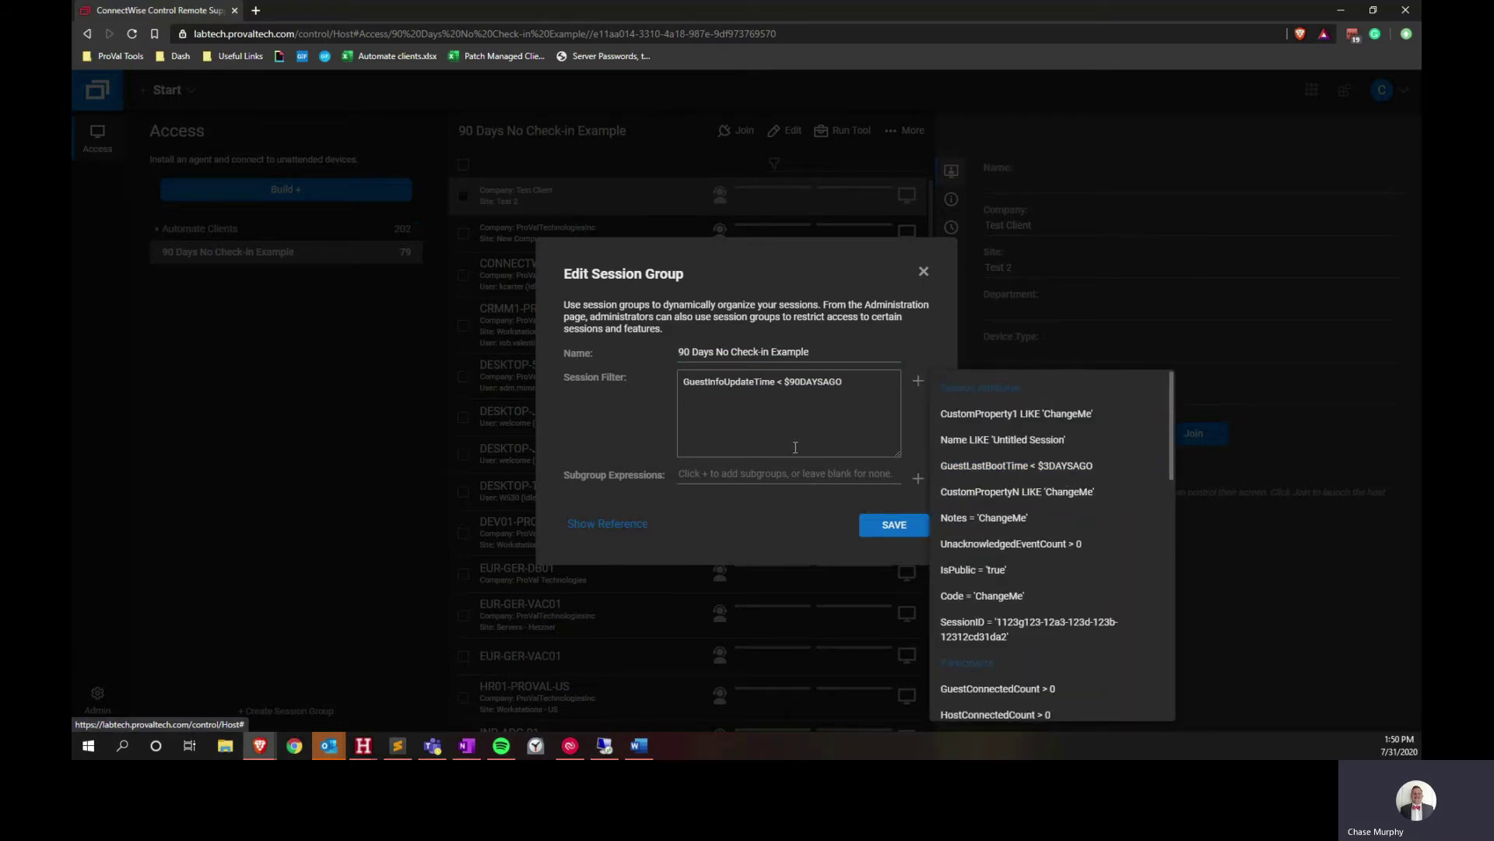
pyautogui.click(779, 384)
# - Confirm the filter reads GuestInfoUpdateTime < $90DAYSAGO and save the group
pyautogui.moveTo(778, 385); pyautogui.dragTo(673, 394)
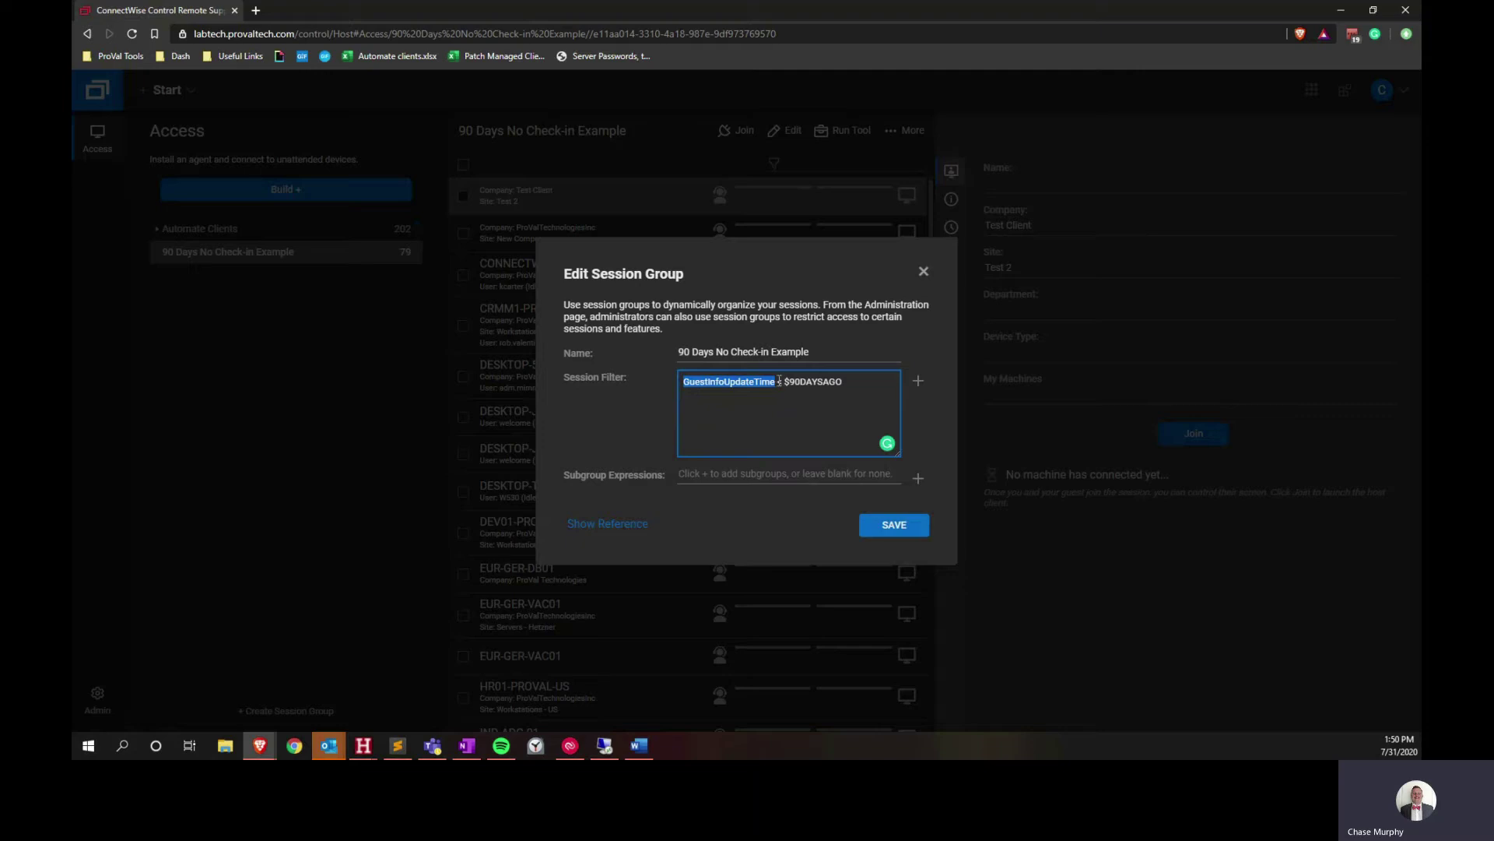
pyautogui.moveTo(779, 380); pyautogui.dragTo(785, 381)
pyautogui.click(784, 381)
pyautogui.moveTo(794, 381)
pyautogui.mouseDown()
pyautogui.moveTo(841, 383)
pyautogui.moveTo(800, 384)
pyautogui.mouseUp()
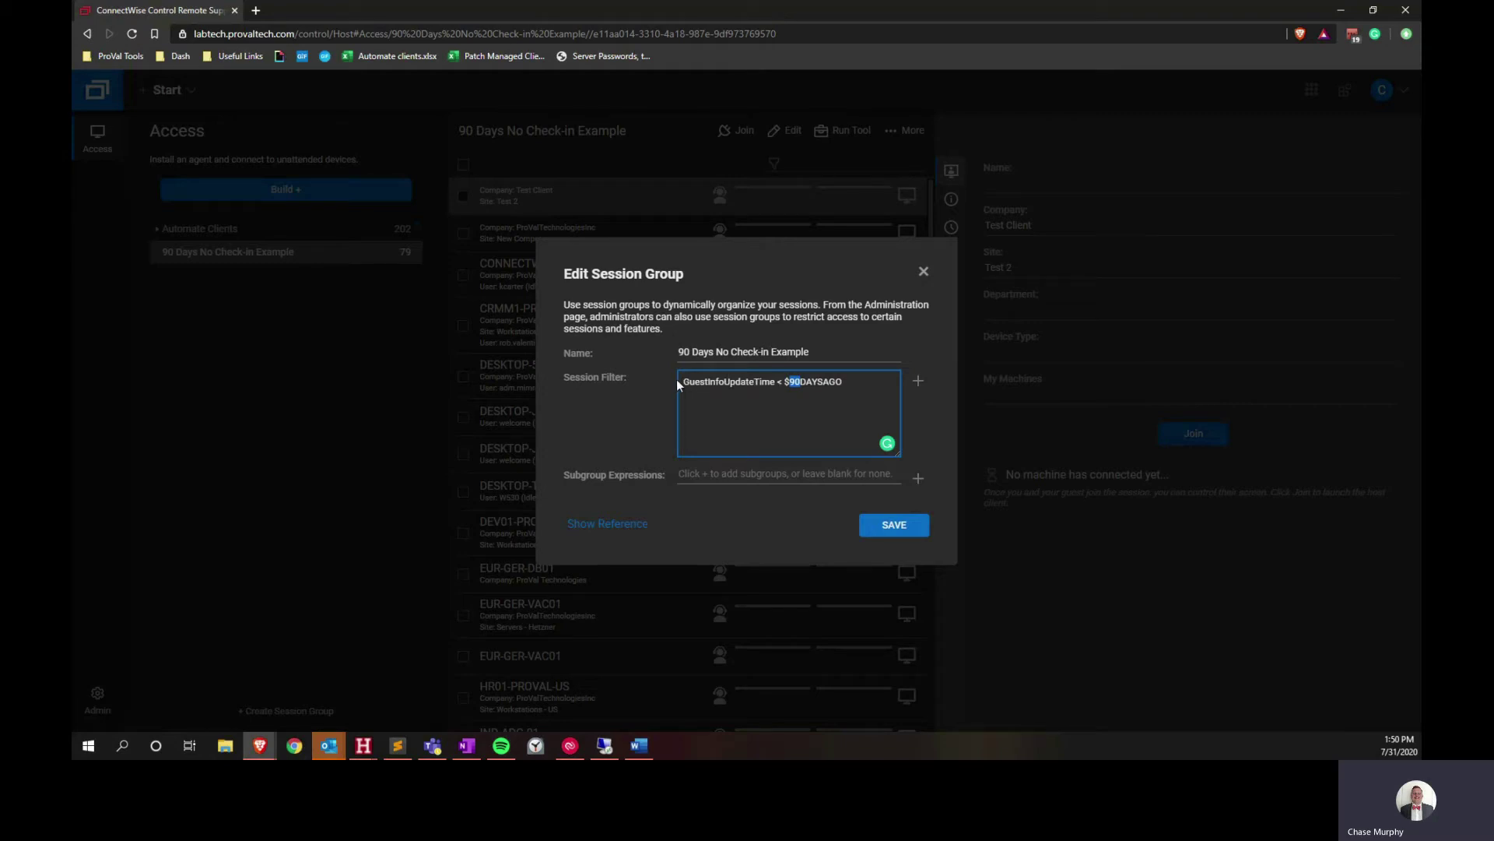
pyautogui.moveTo(683, 382); pyautogui.dragTo(847, 375)
pyautogui.click(769, 390)
pyautogui.tripleClick(846, 391)
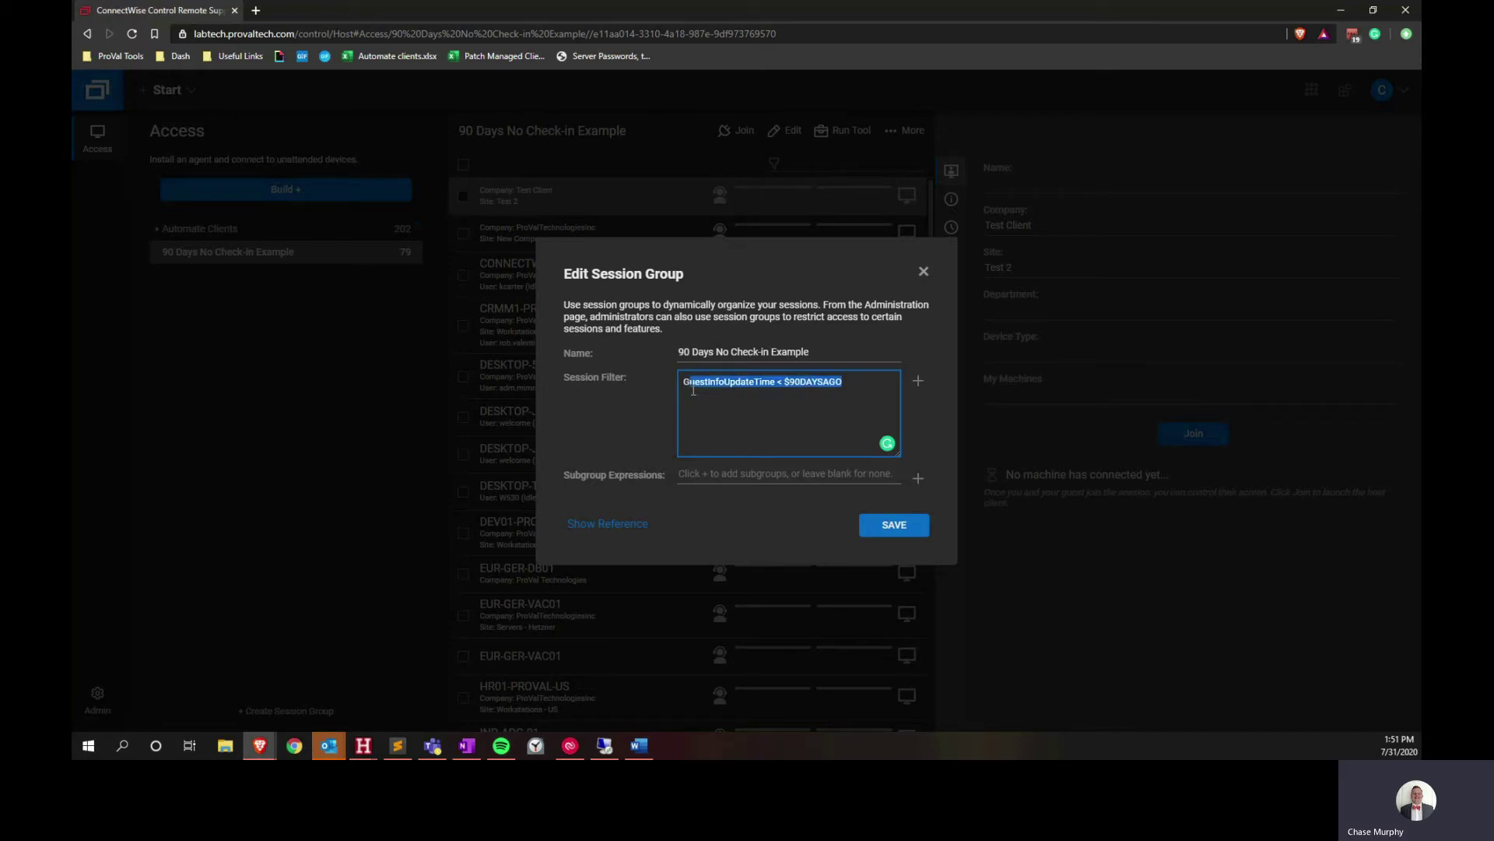
pyautogui.click(882, 384)
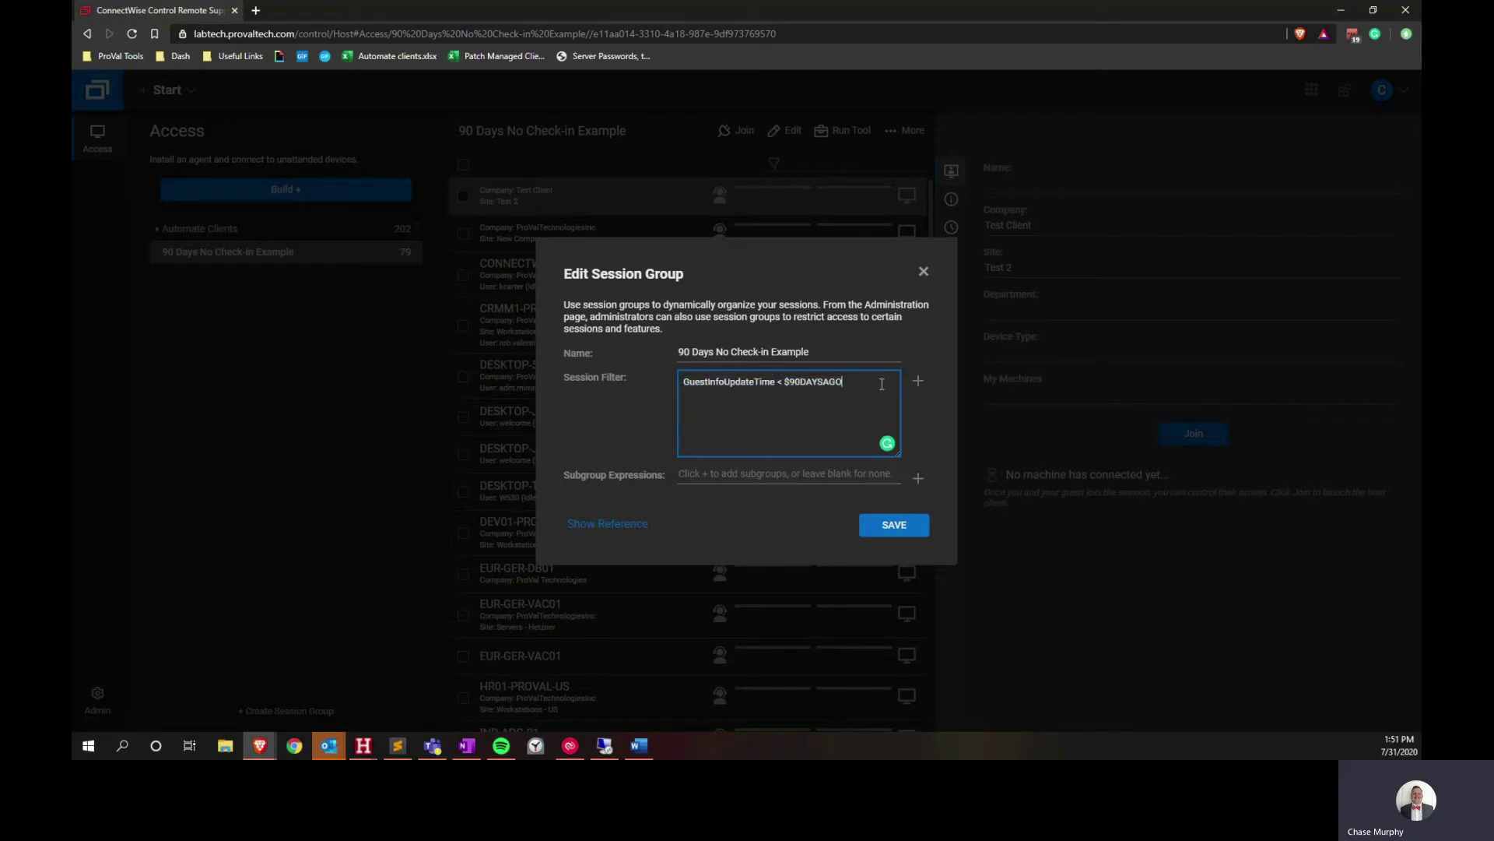
pyautogui.click(909, 528)
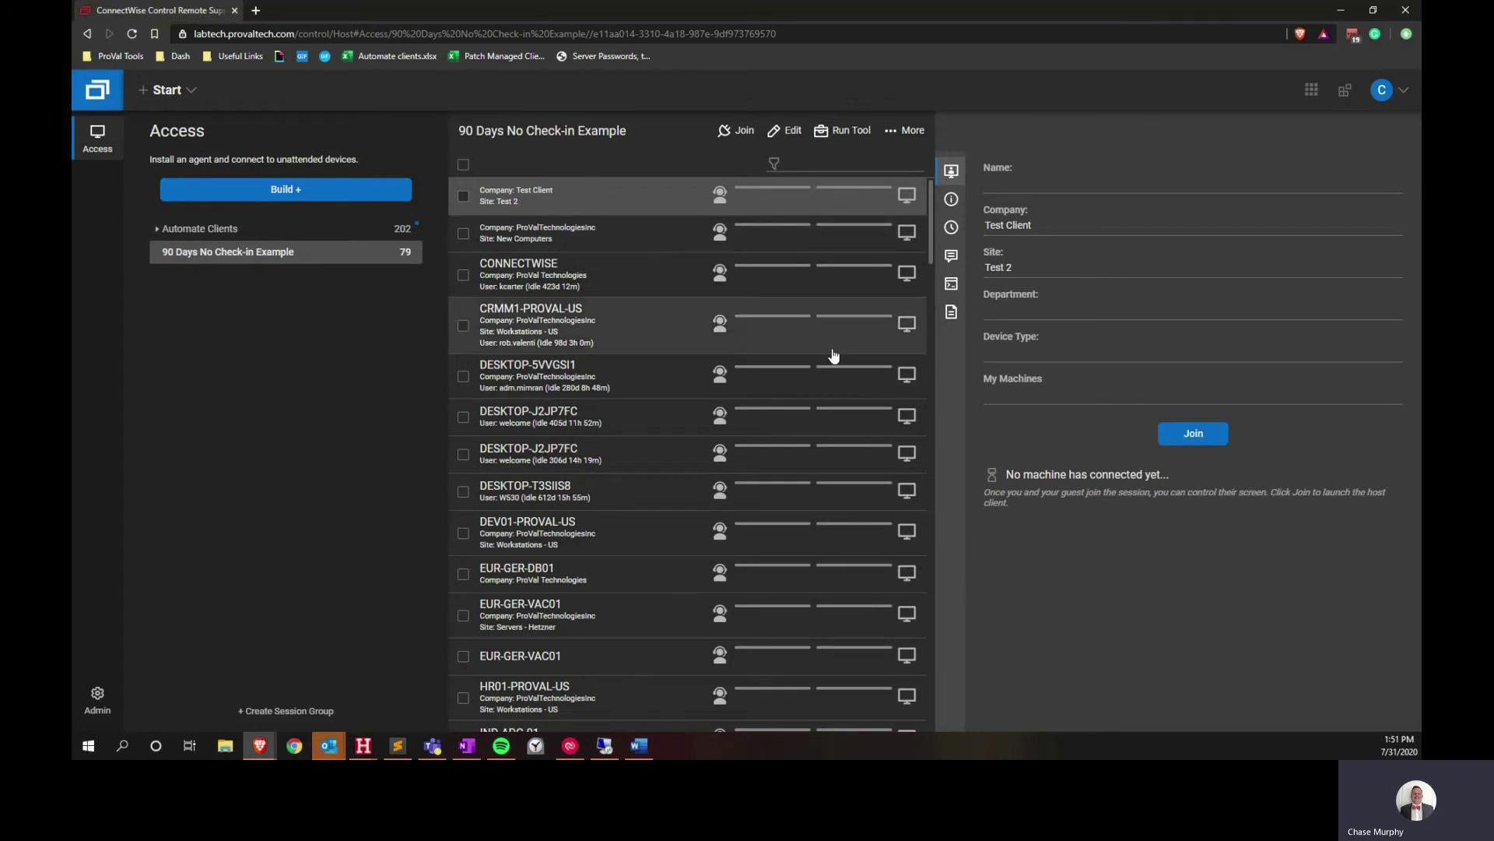
pyautogui.scroll(-15, 833, 356)
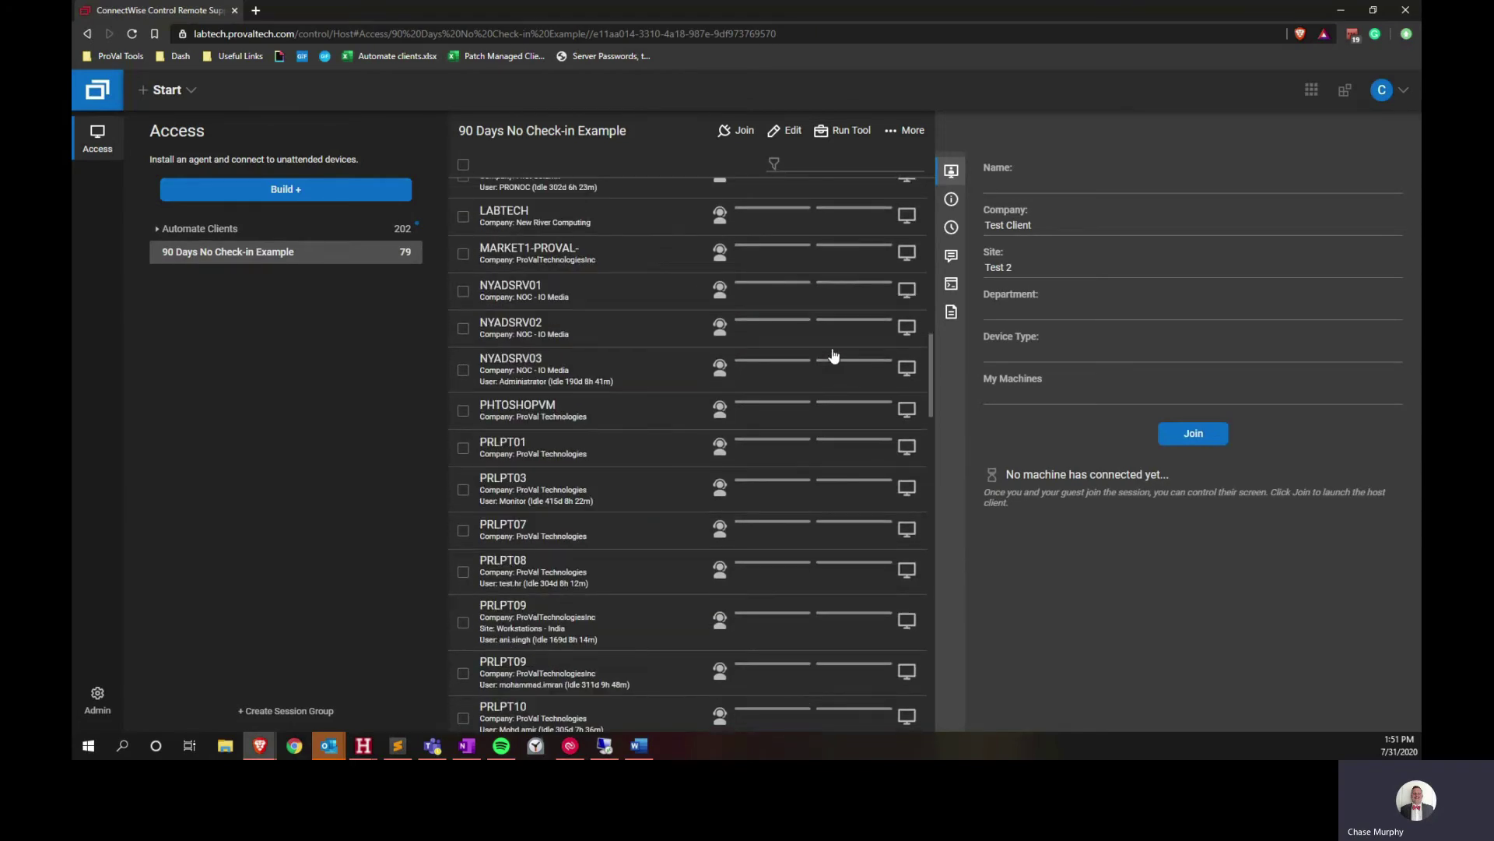
pyautogui.scroll(-20, 834, 356)
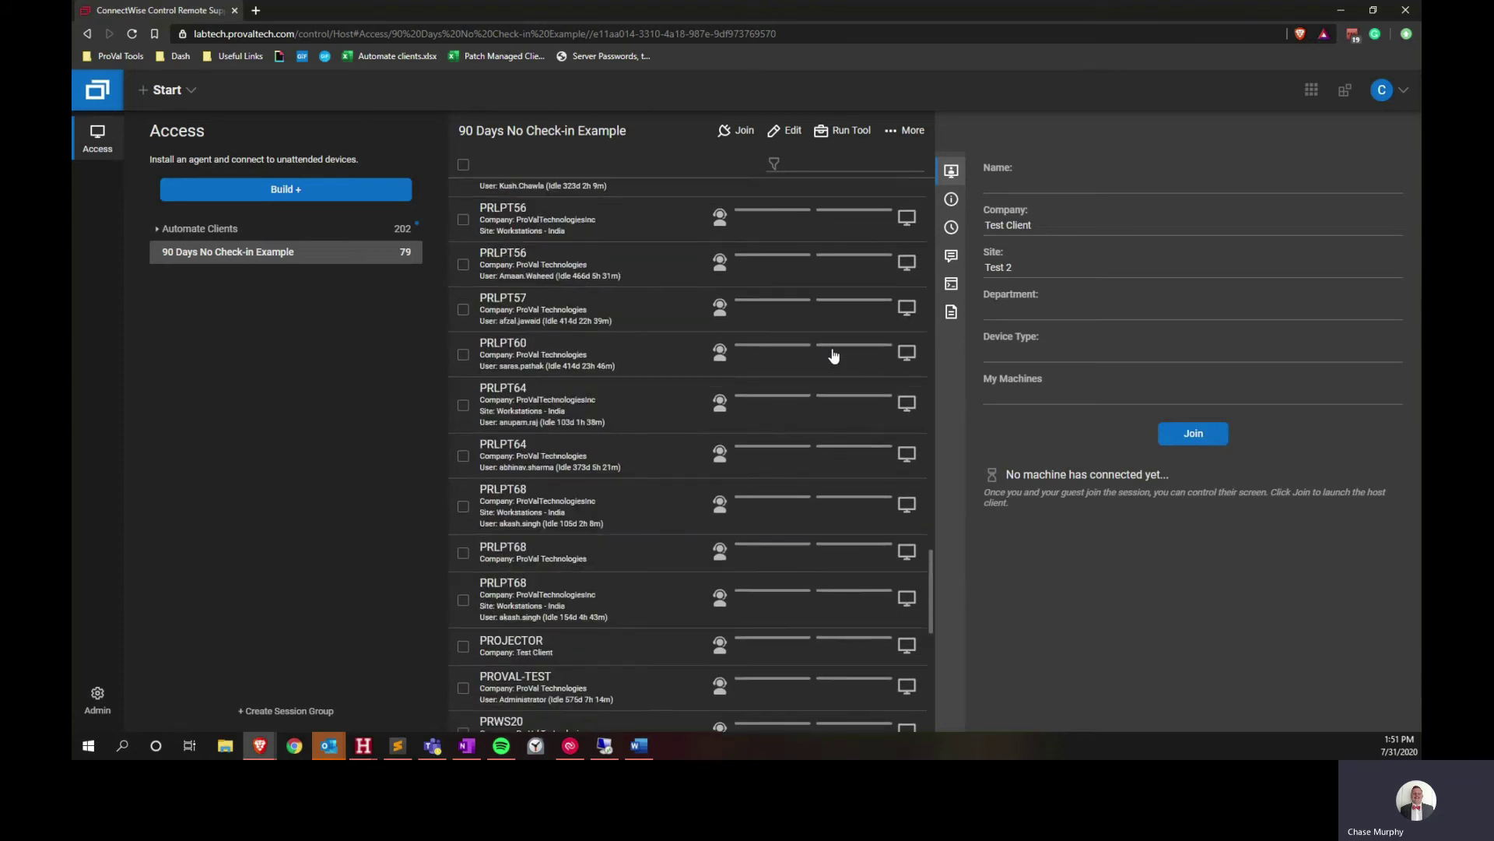
pyautogui.scroll(20, 834, 356)
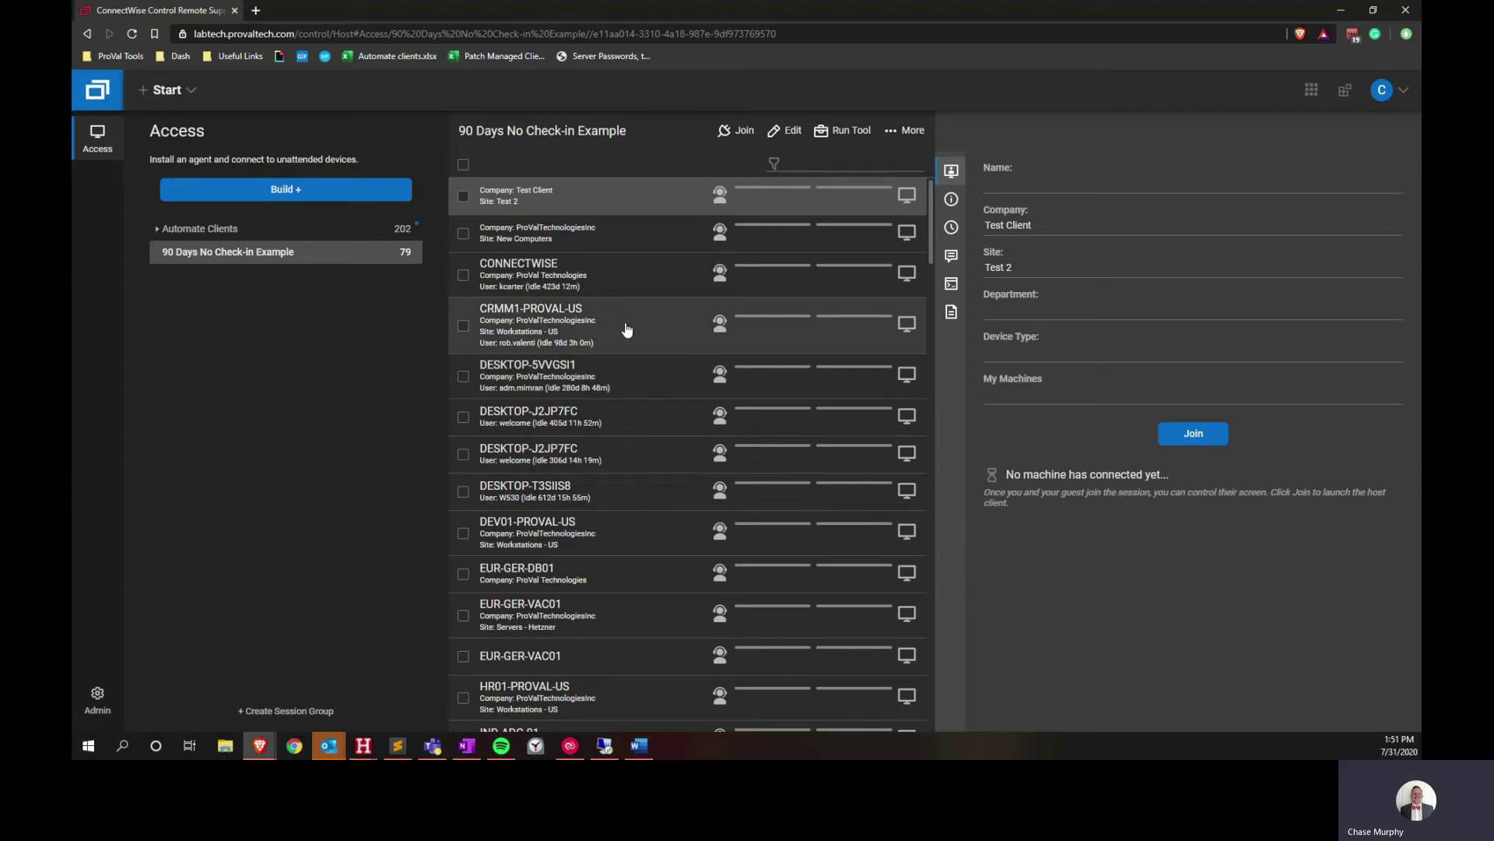
# - Select all 79 sessions using the select-all dropdown's All option
pyautogui.click(463, 170)
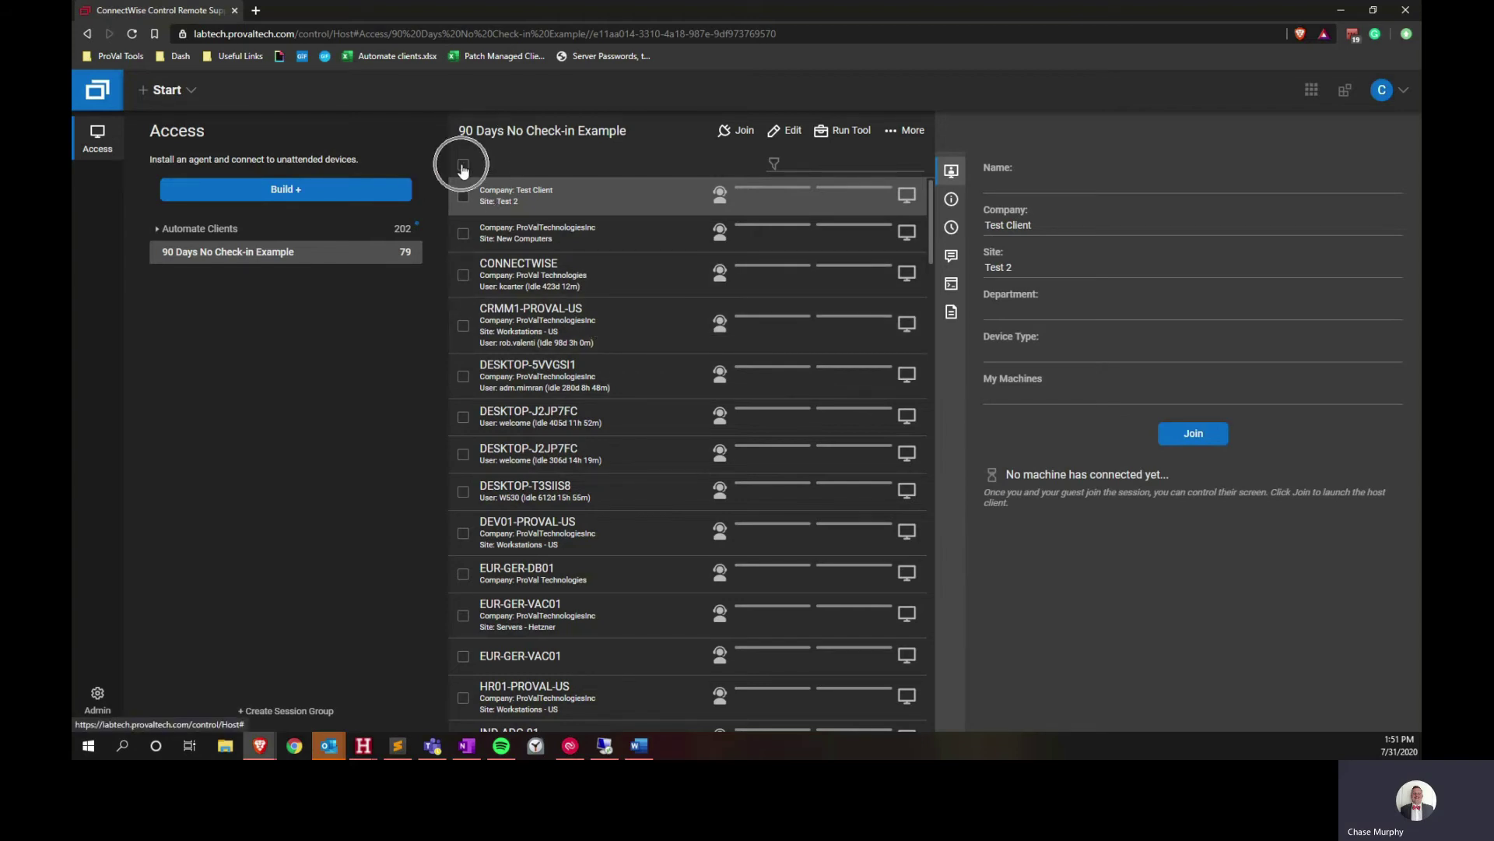
pyautogui.click(463, 170)
pyautogui.click(463, 170)
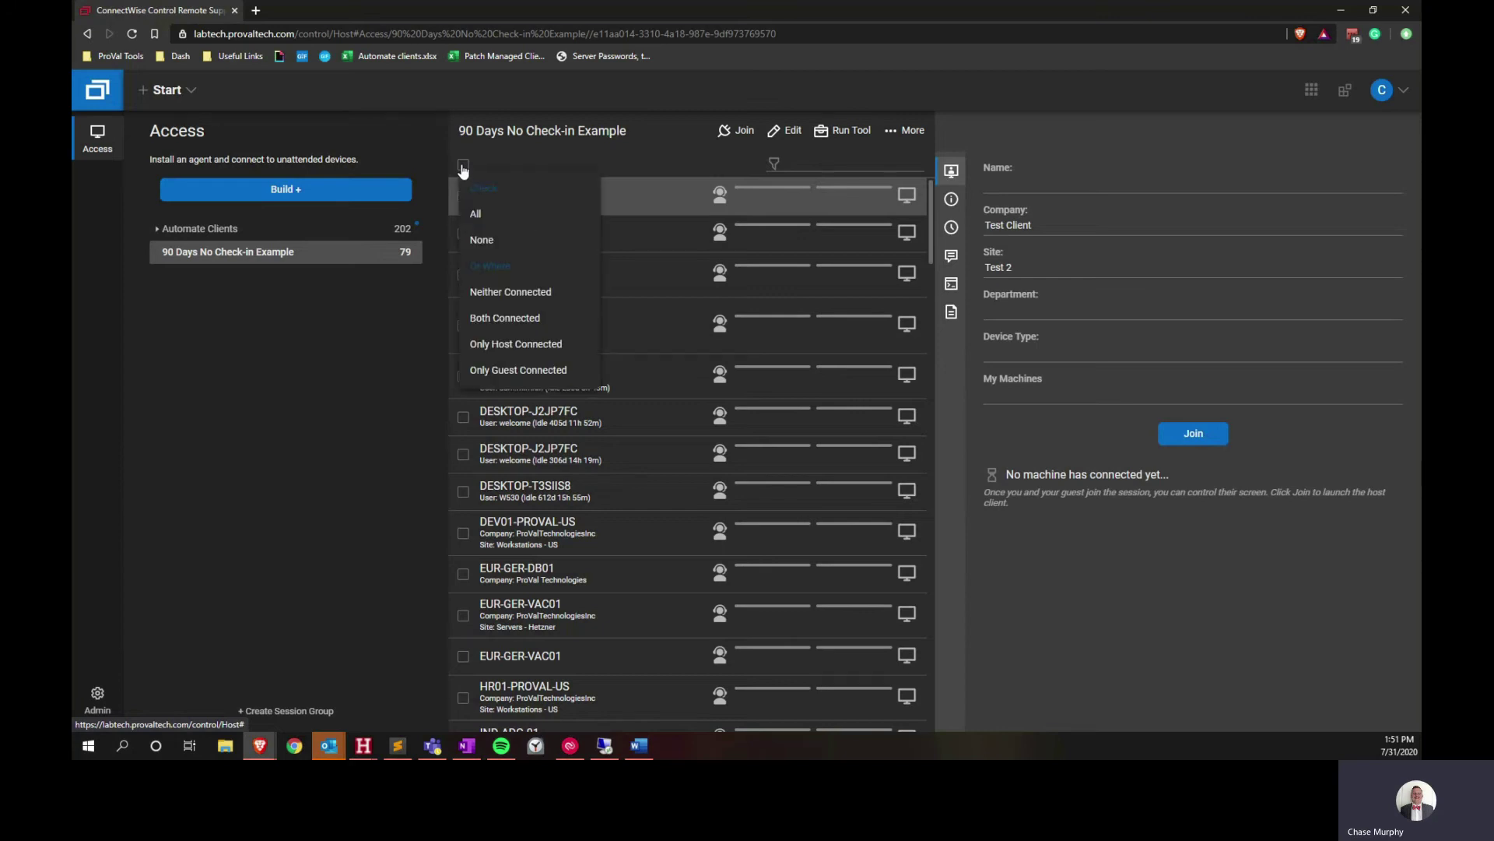
pyautogui.click(487, 221)
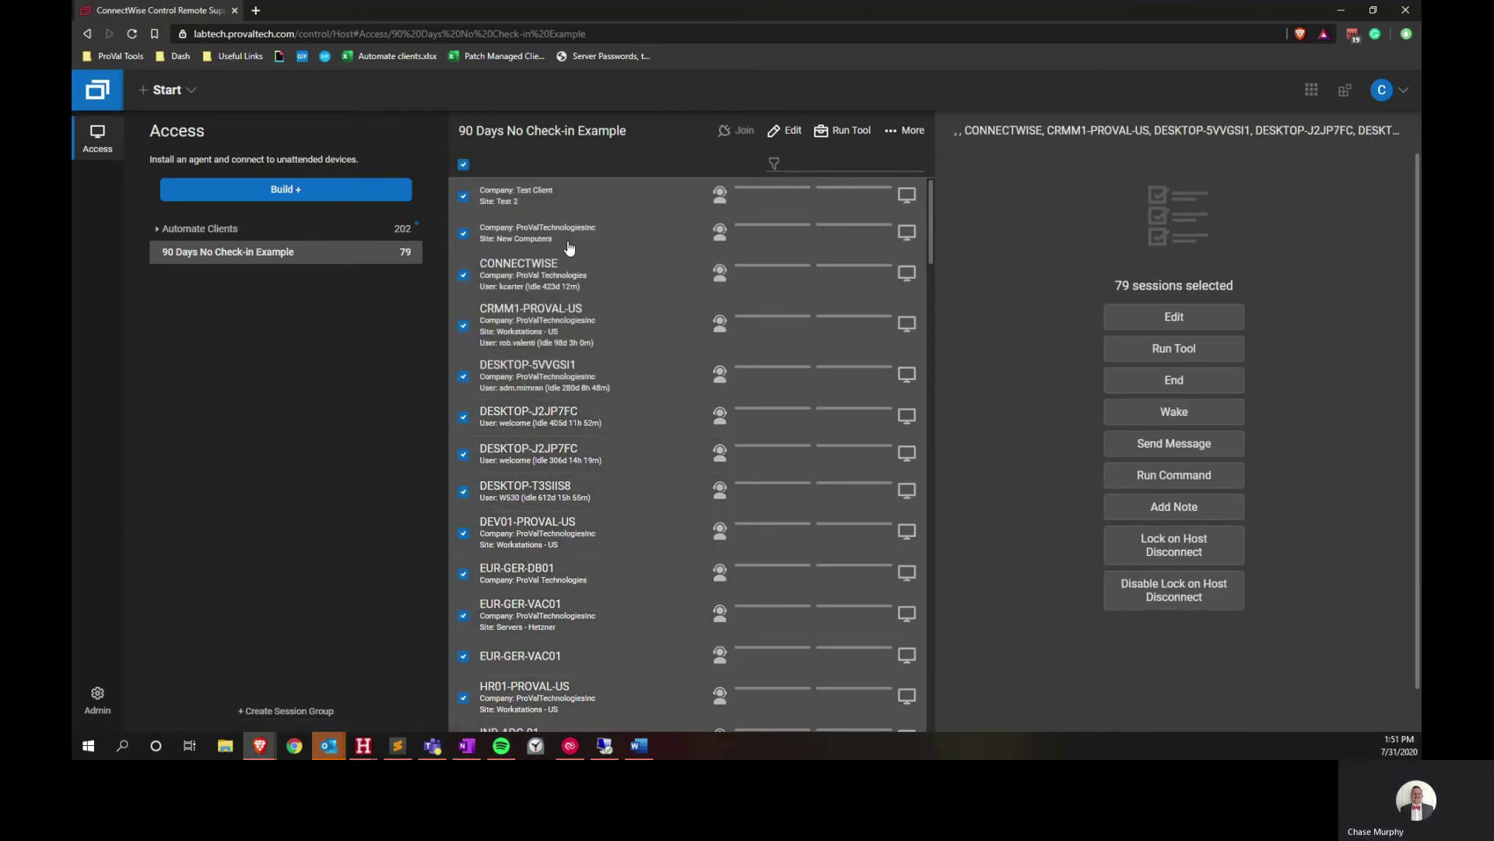
# - Review the selected sessions and open the More menu of bulk actions
pyautogui.scroll(-10, 572, 281)
pyautogui.scroll(8, 569, 358)
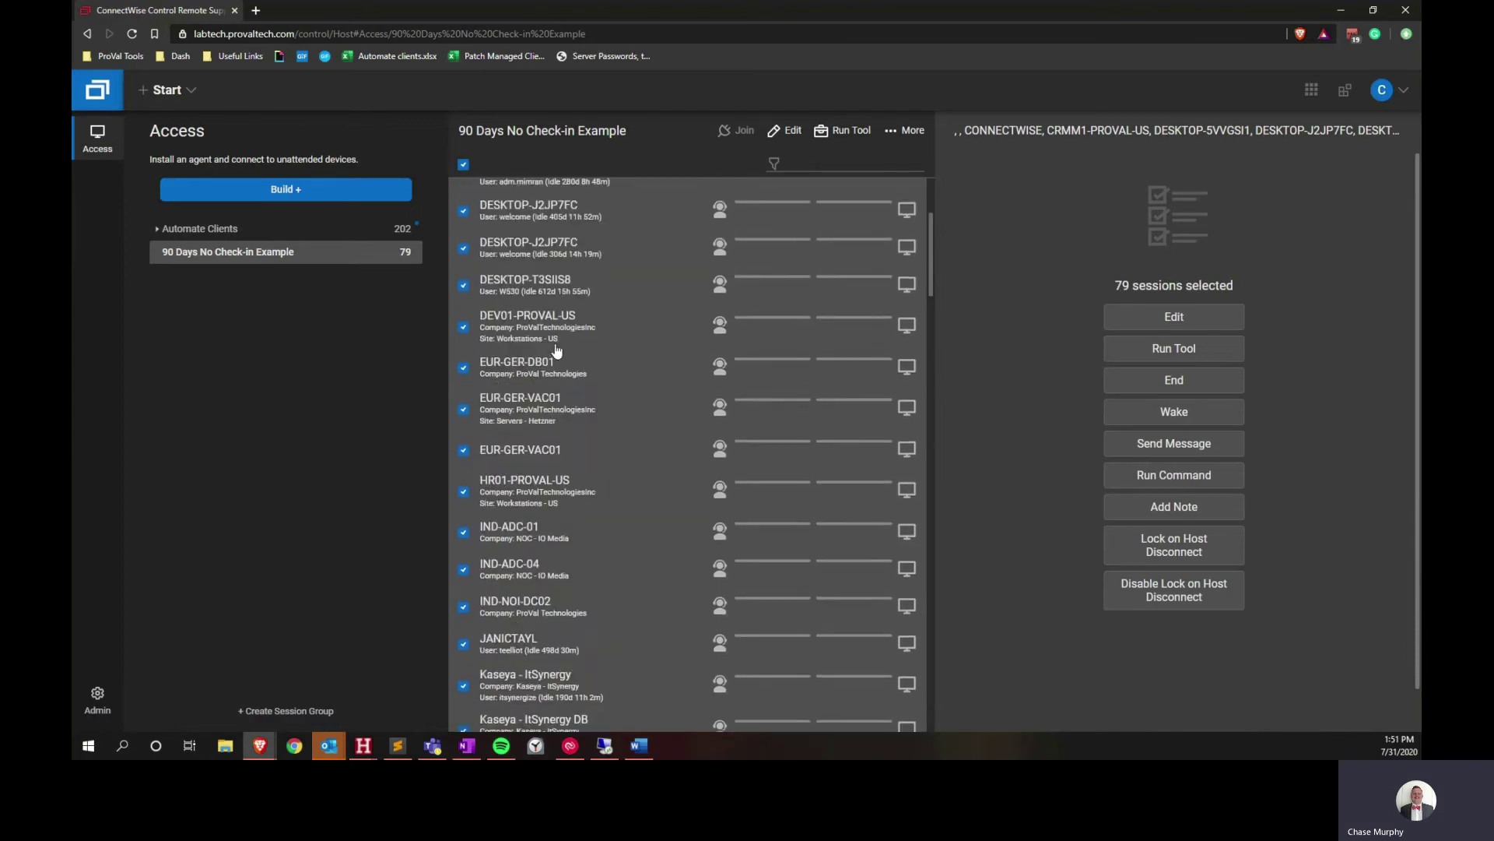
pyautogui.scroll(3, 557, 351)
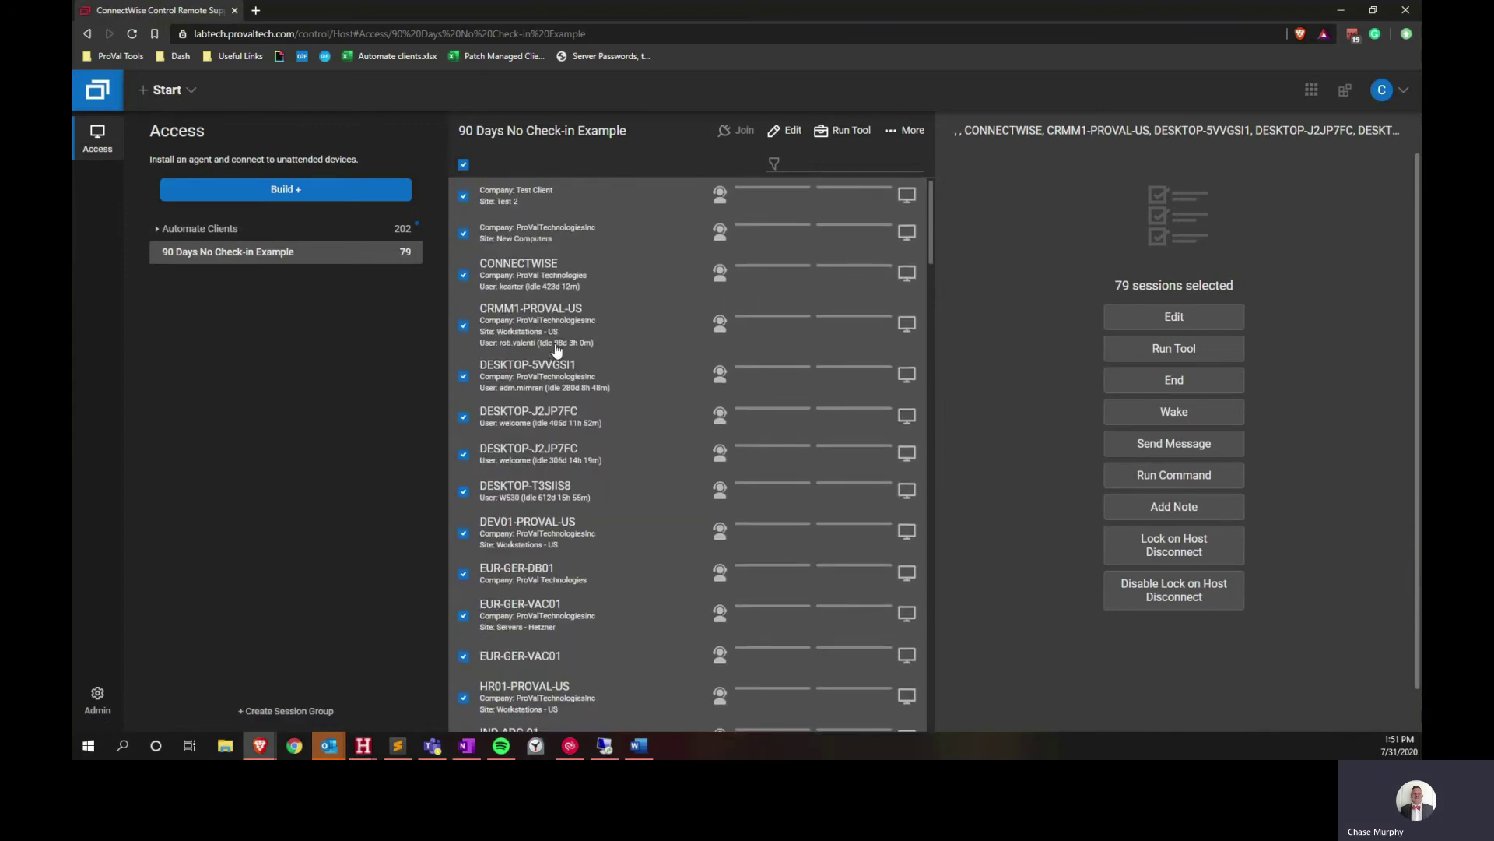
pyautogui.click(893, 134)
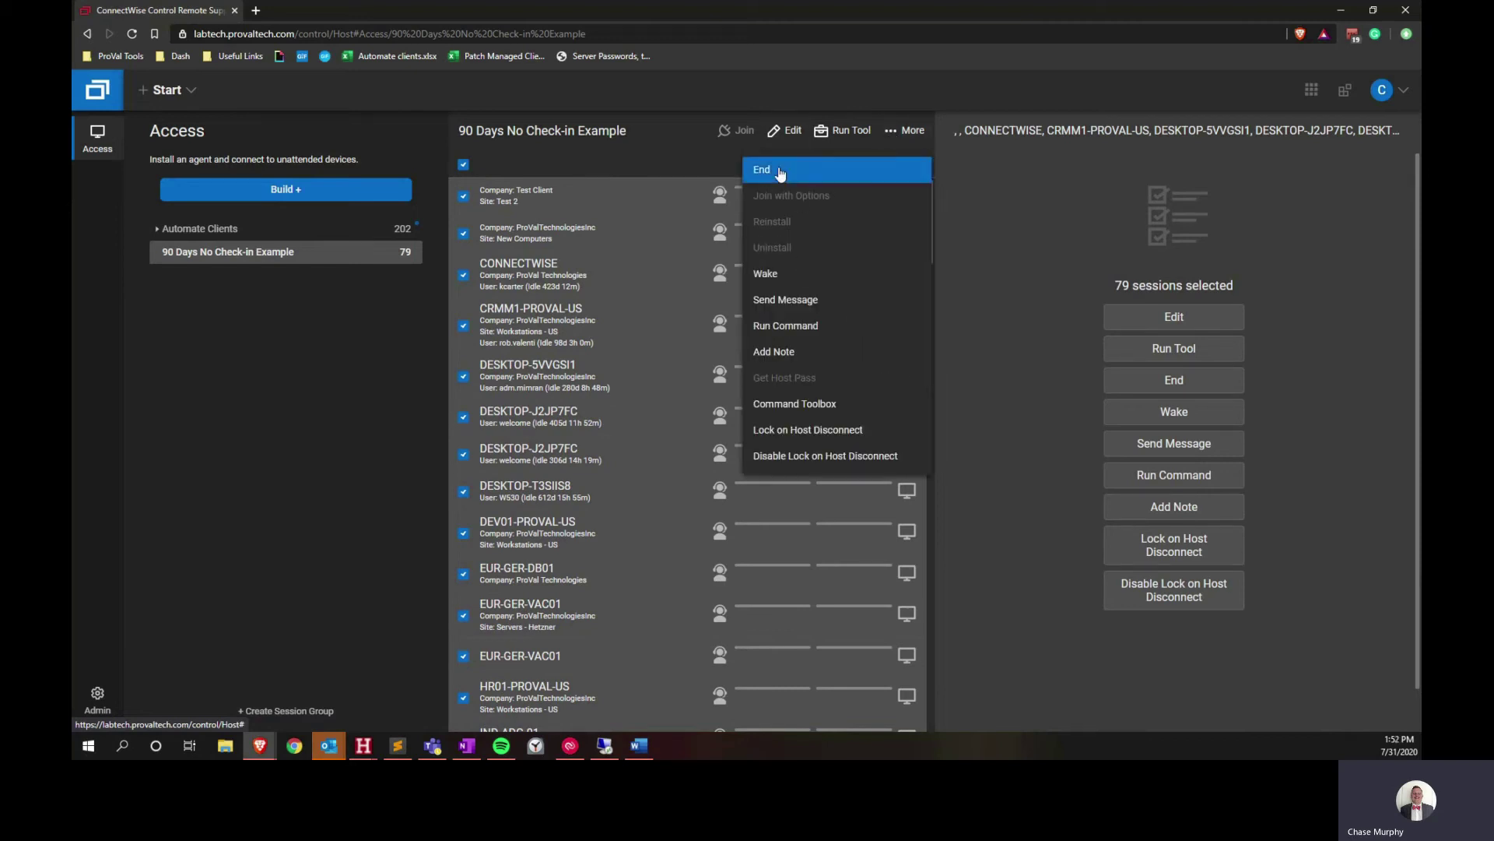
pyautogui.click(779, 170)
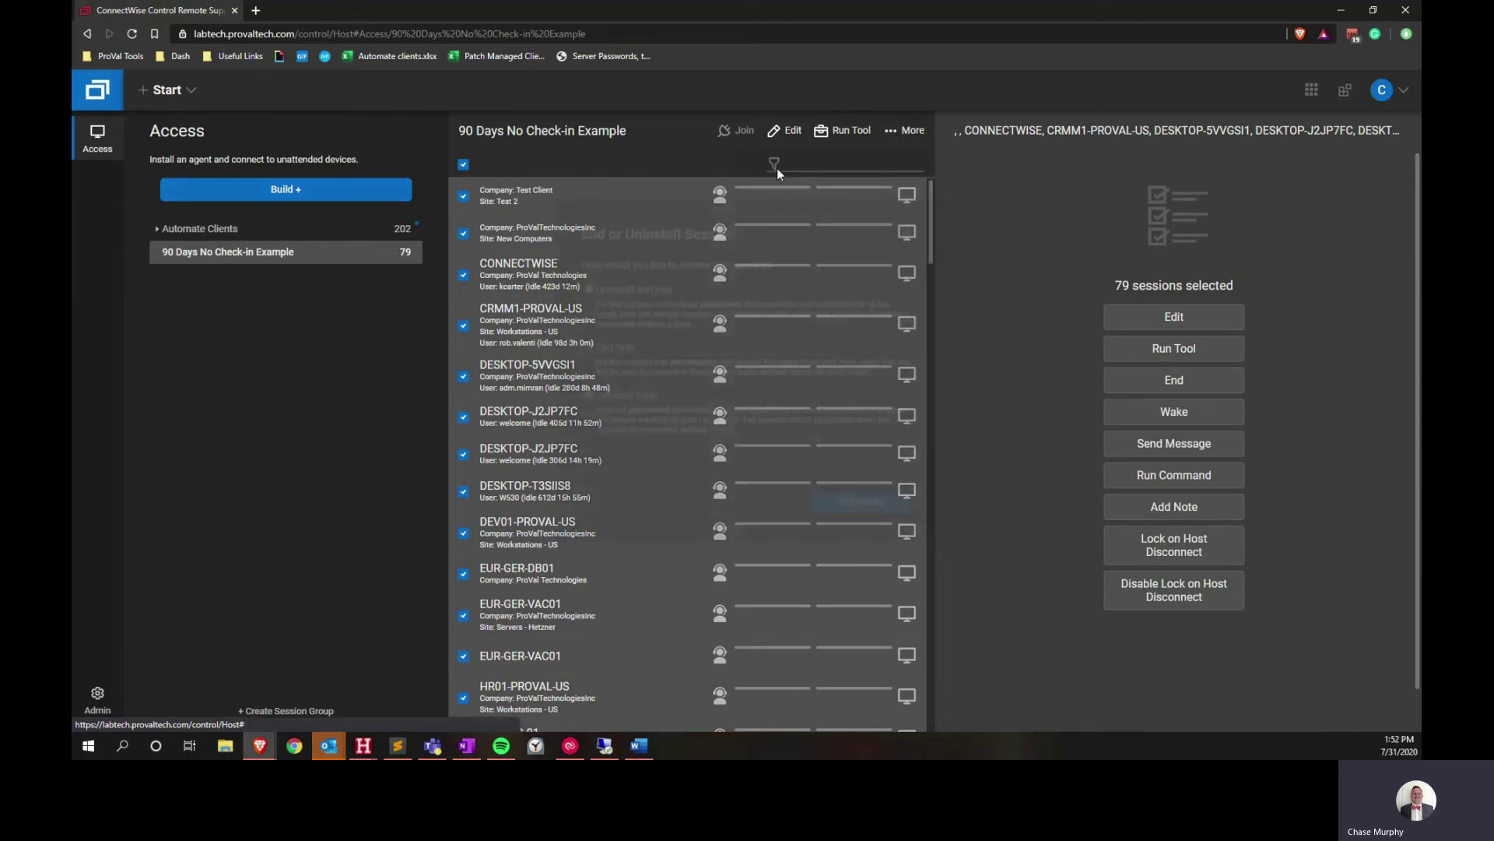
pyautogui.click(614, 379)
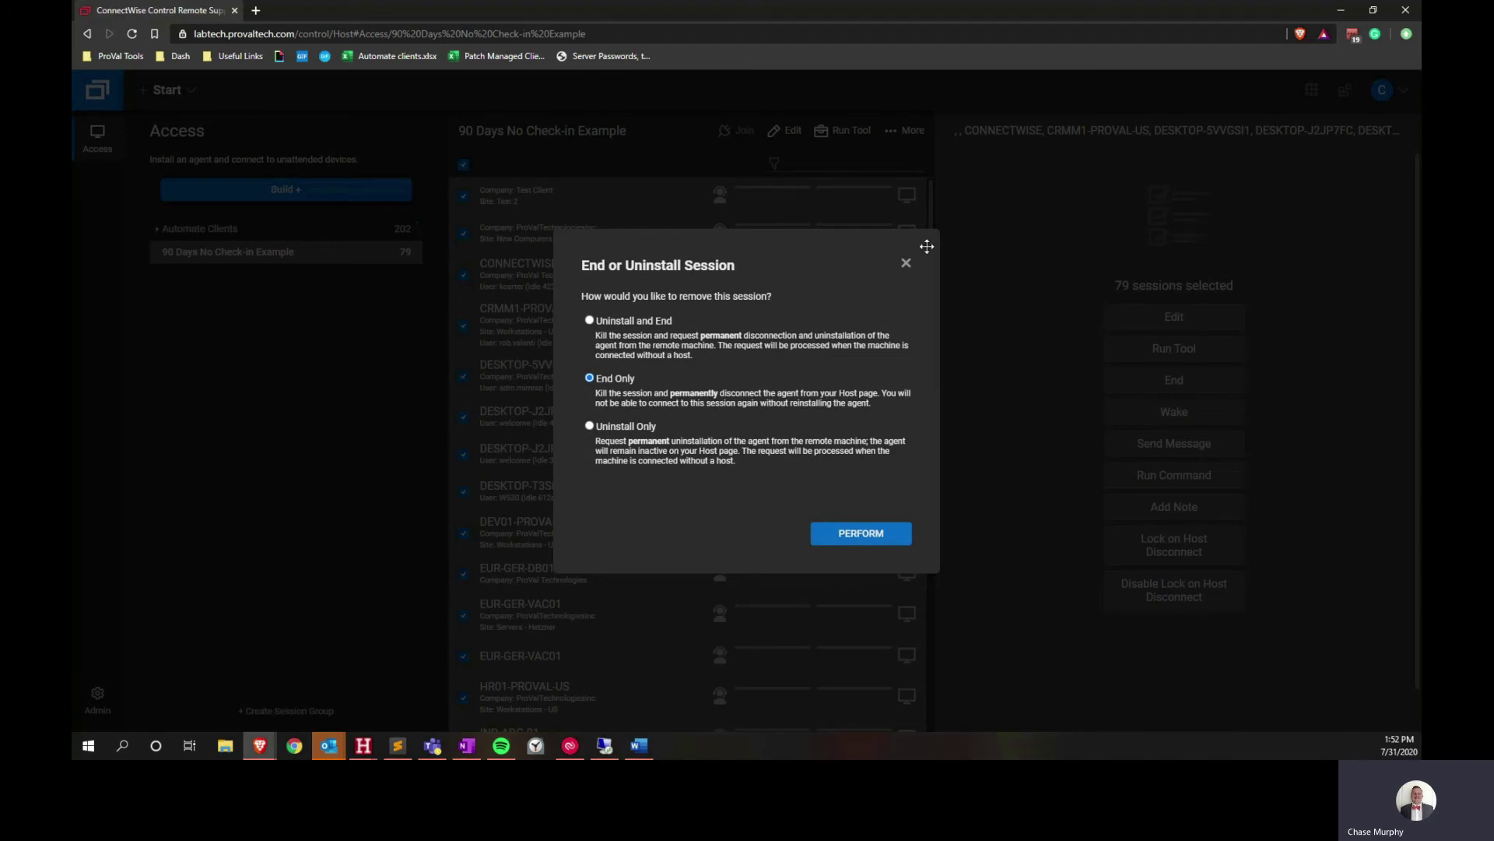
pyautogui.click(905, 262)
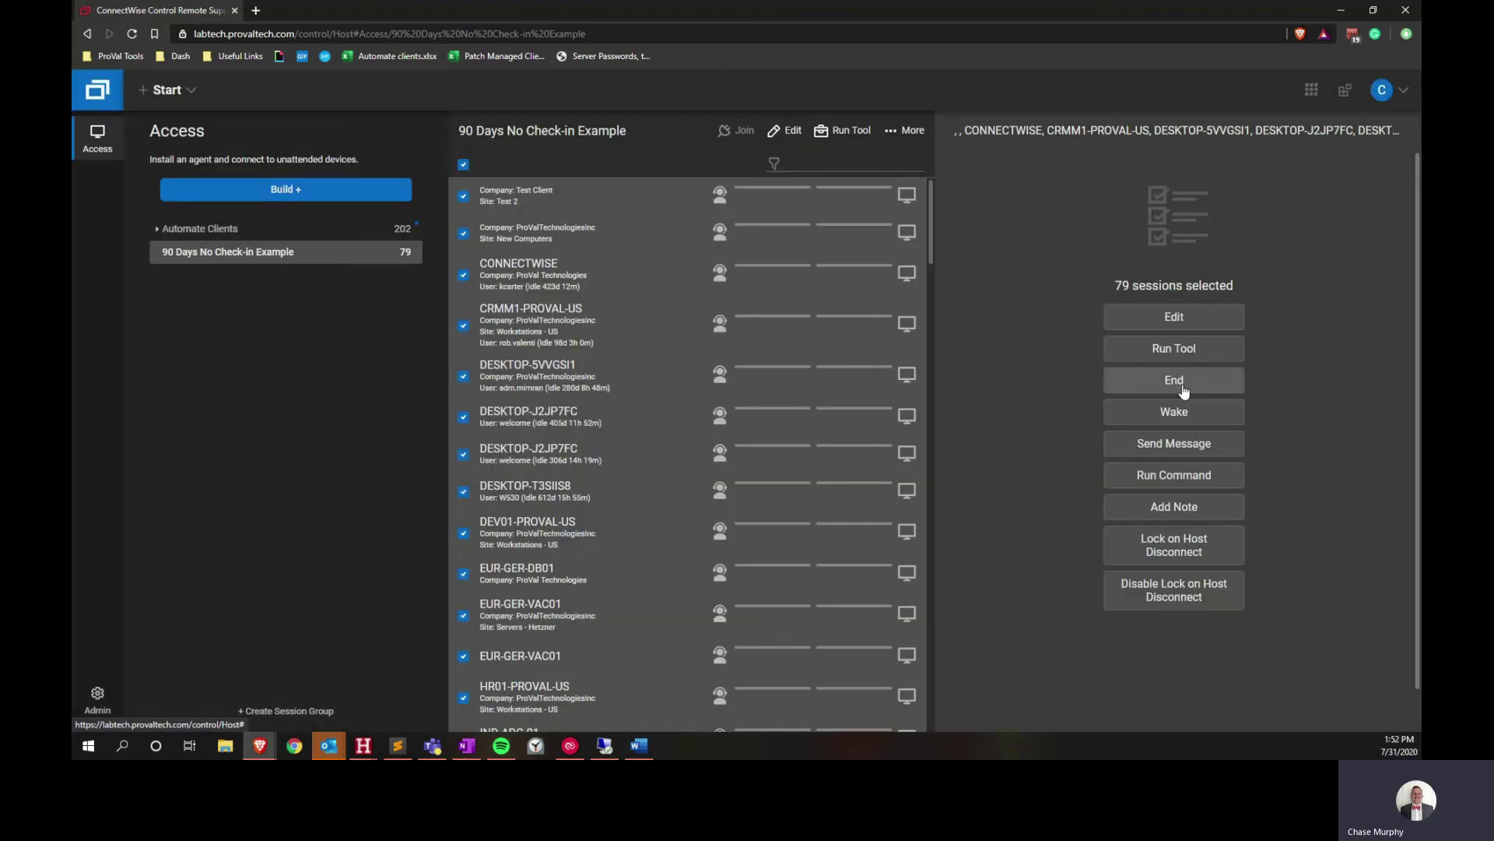
pyautogui.click(1181, 381)
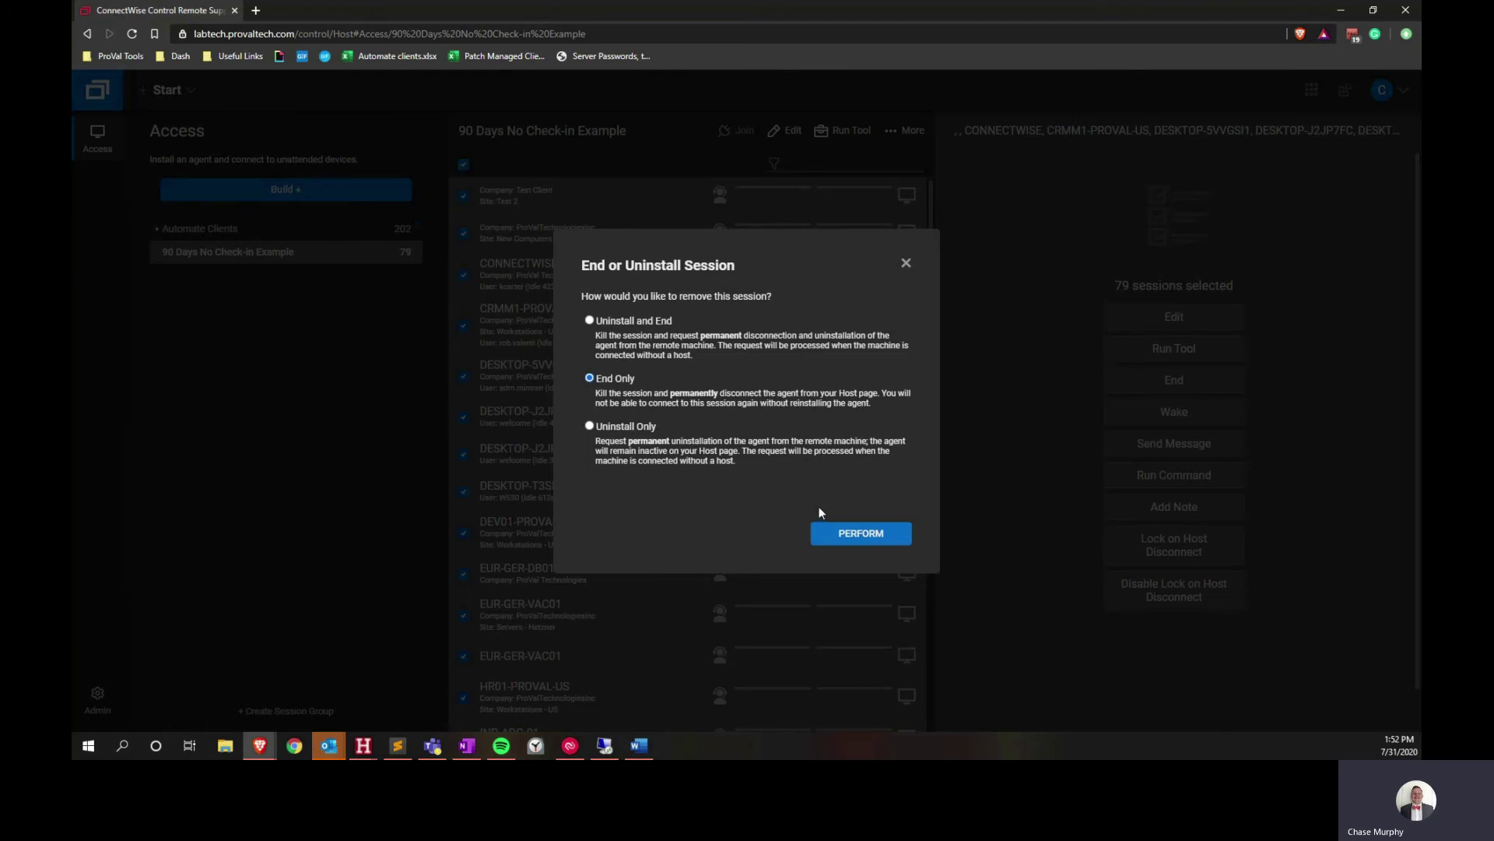
pyautogui.click(858, 538)
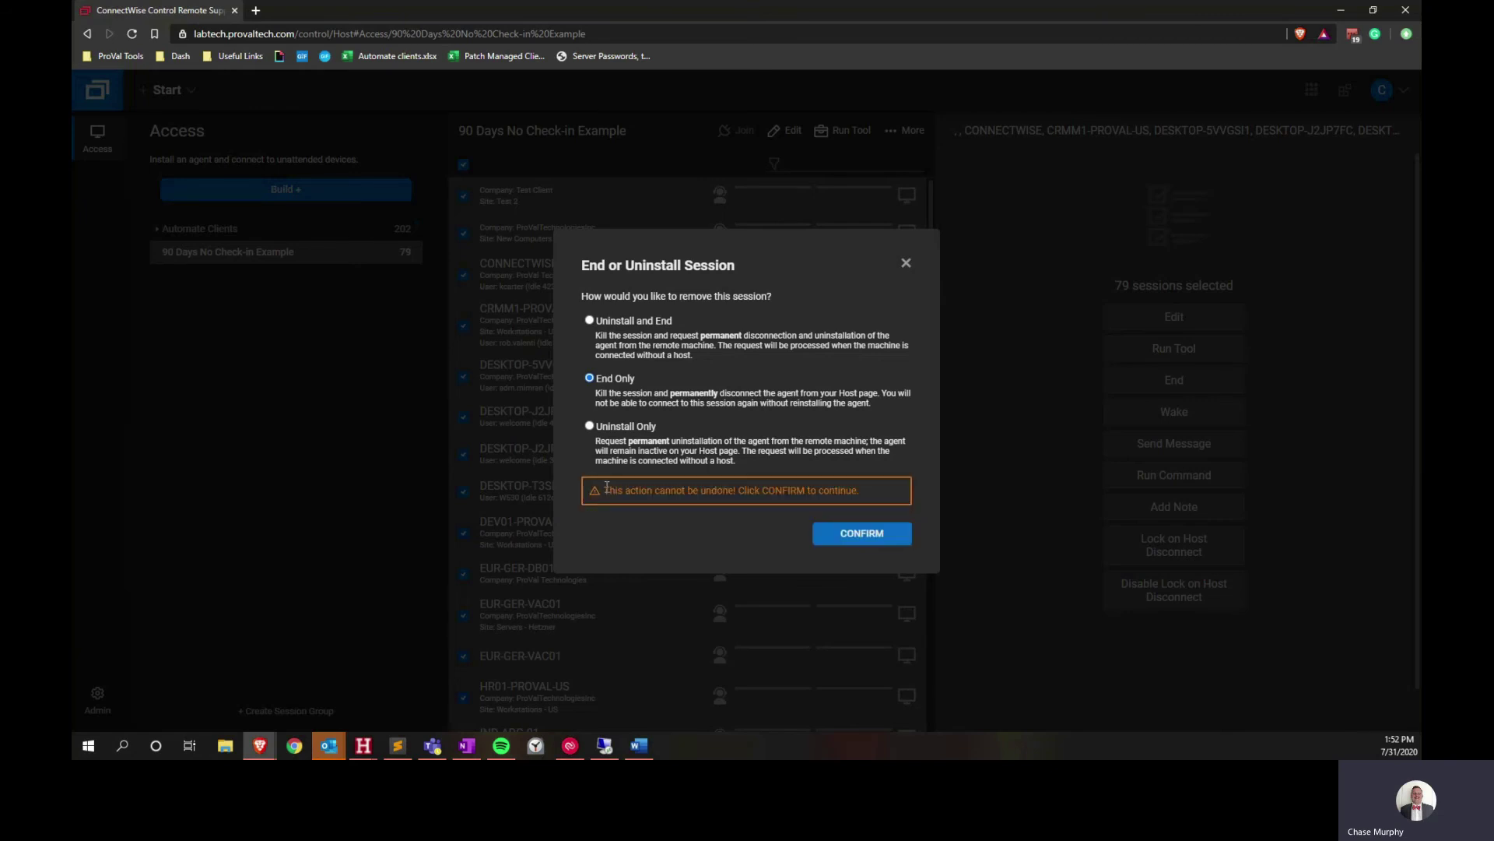
pyautogui.moveTo(606, 487); pyautogui.dragTo(858, 489)
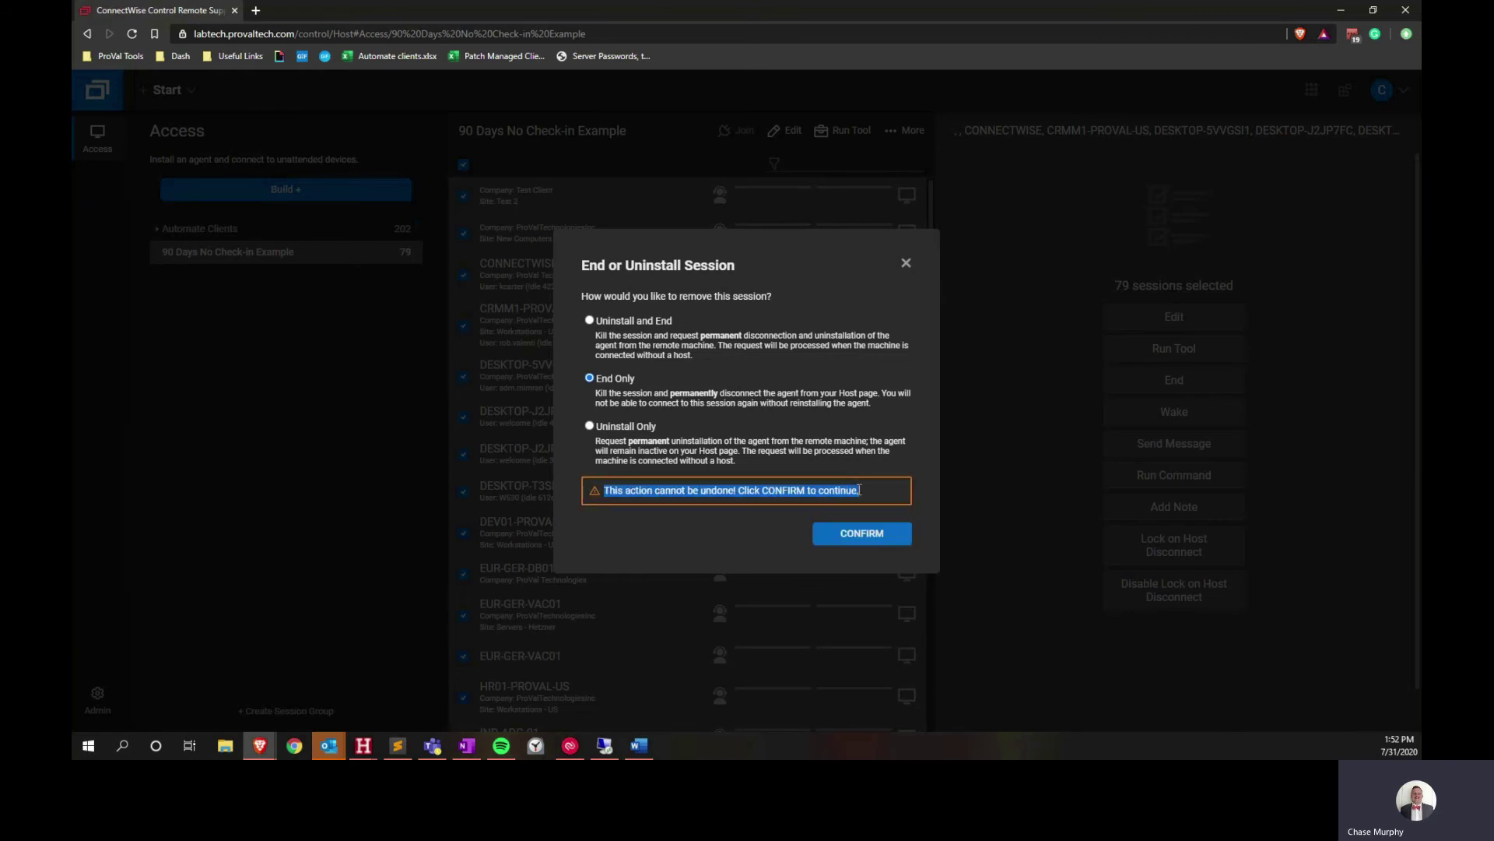
pyautogui.click(855, 488)
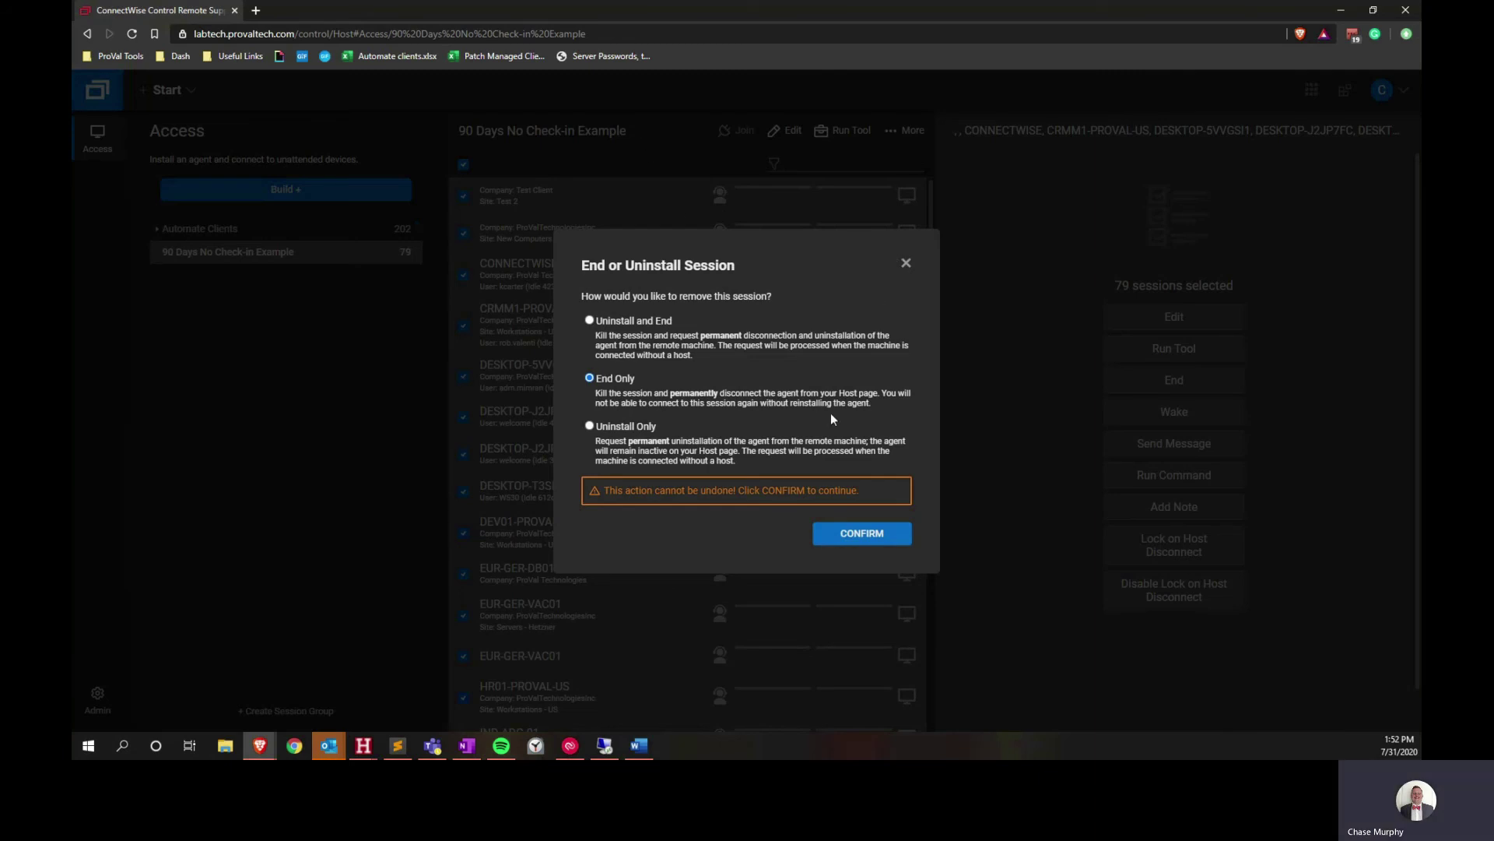
pyautogui.click(903, 265)
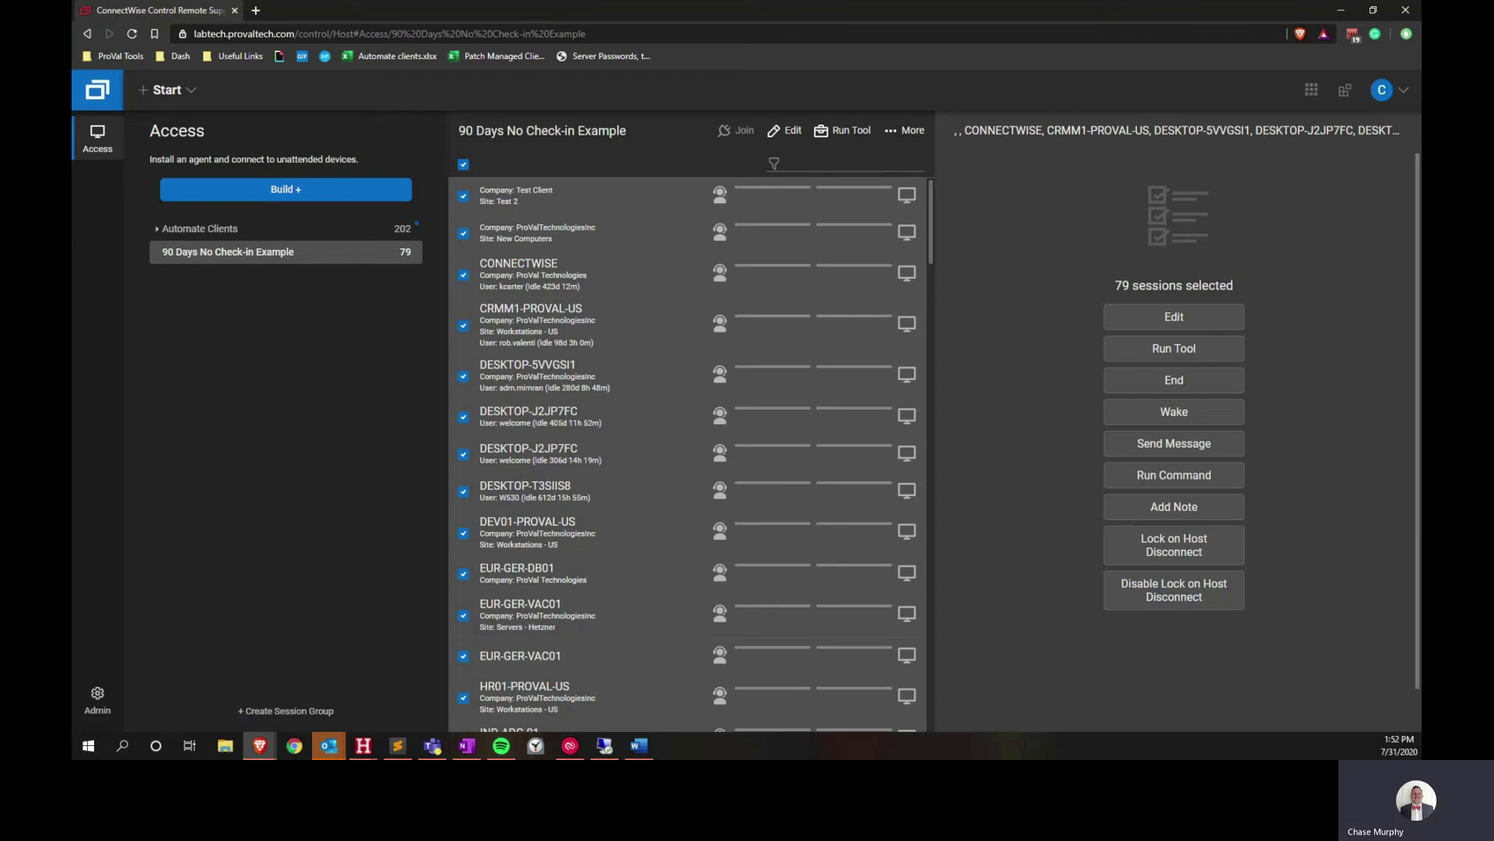
pyautogui.scroll(-1, 588, 389)
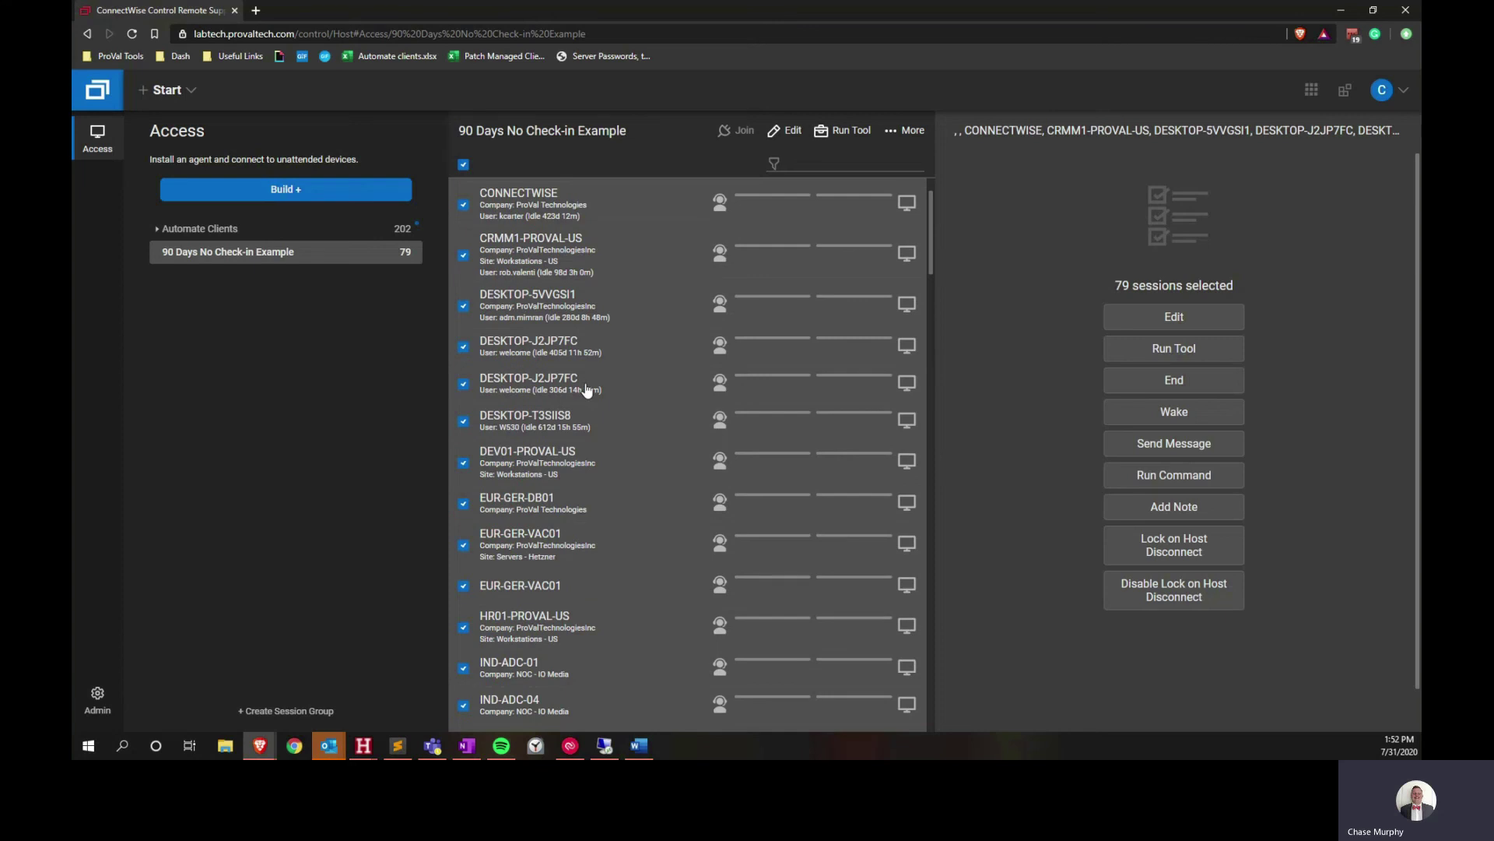
pyautogui.scroll(-2, 587, 389)
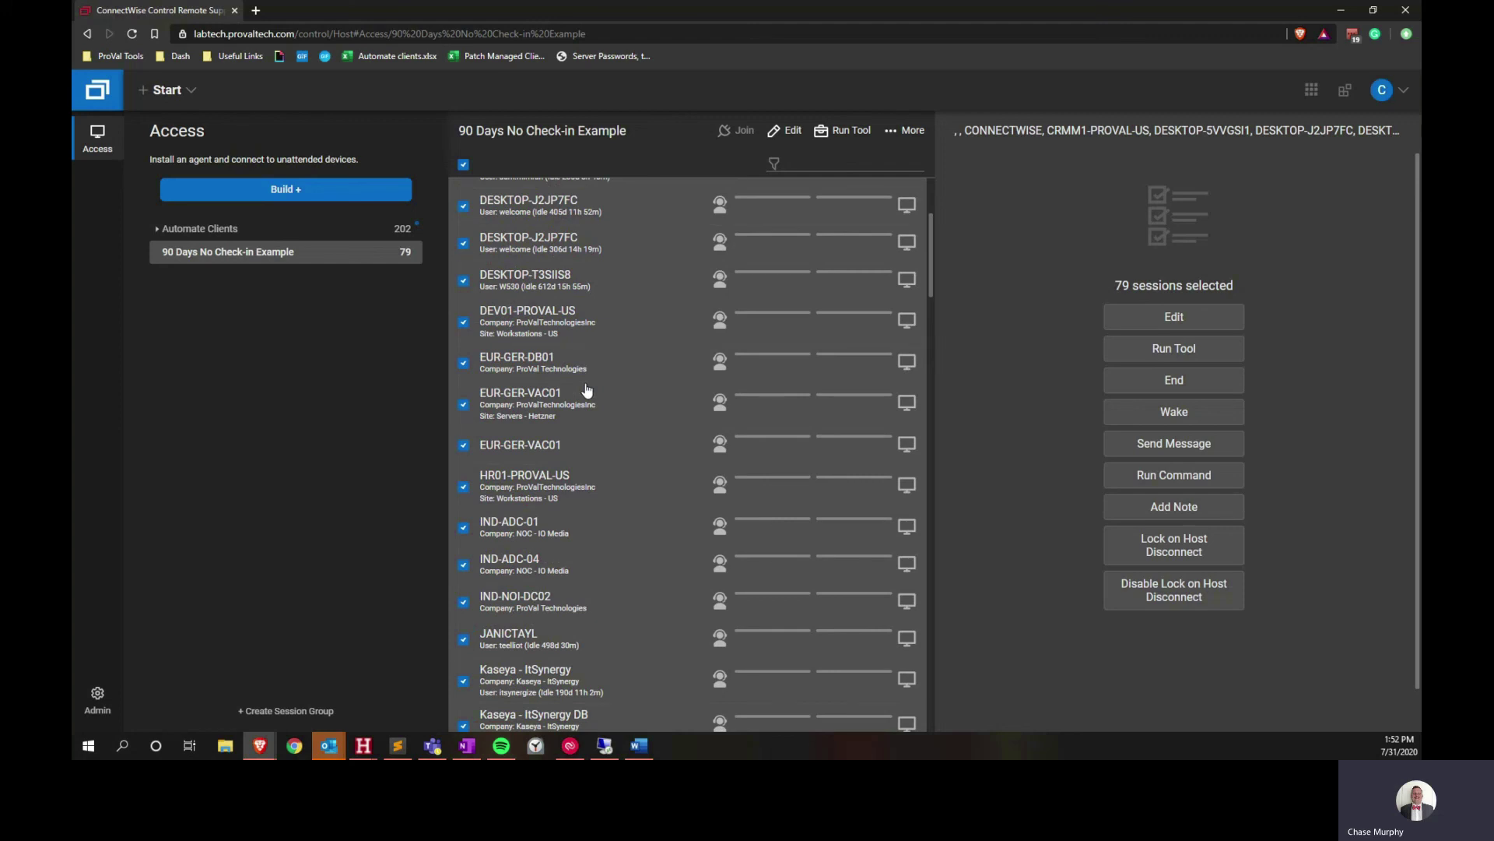
pyautogui.scroll(-4, 588, 389)
pyautogui.scroll(7, 588, 389)
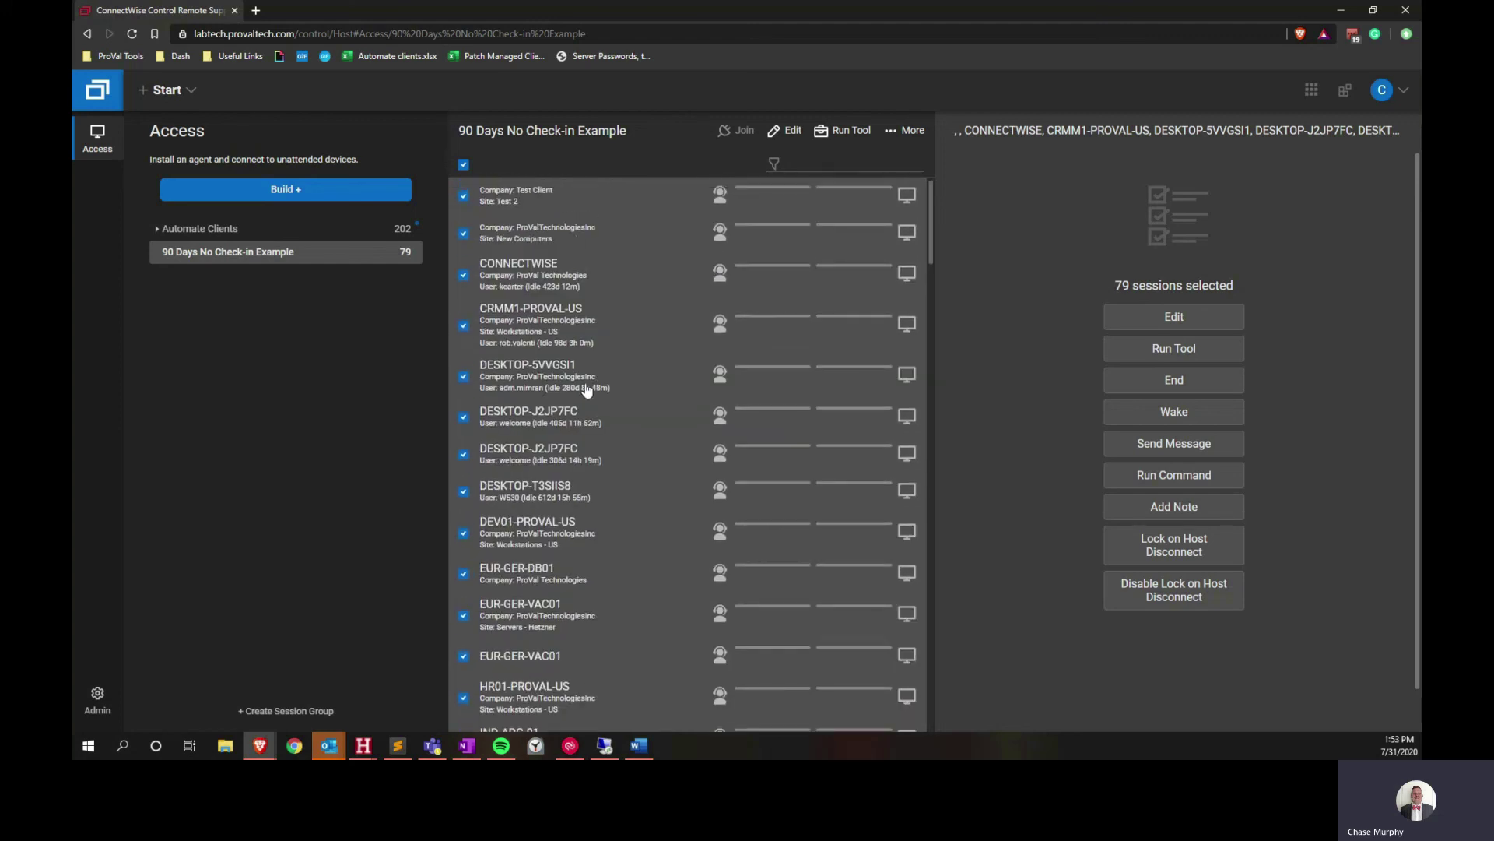